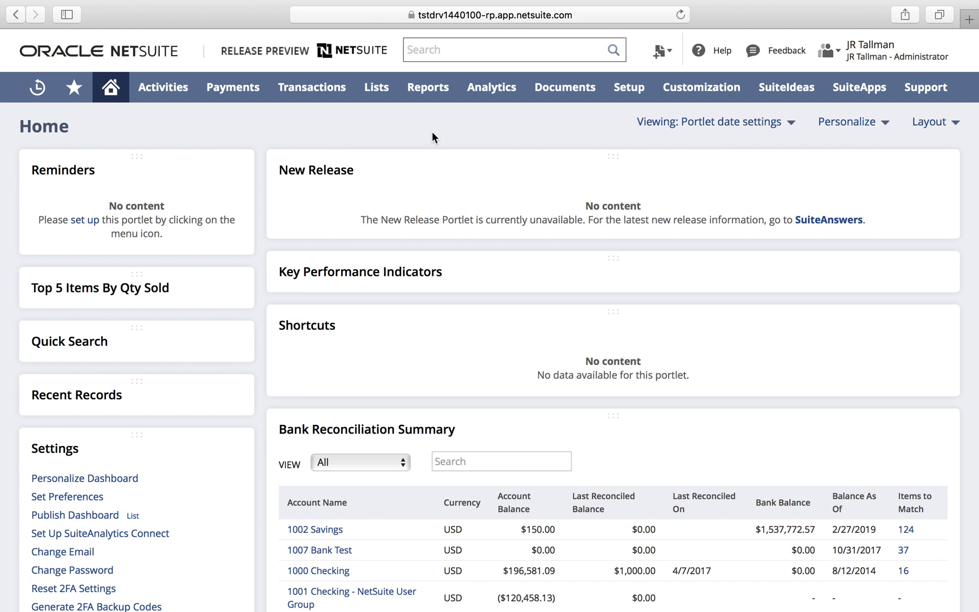
Open the company's Enable Features page, review the Billing section of the transaction features, and save the page
mouse_move(626, 90)
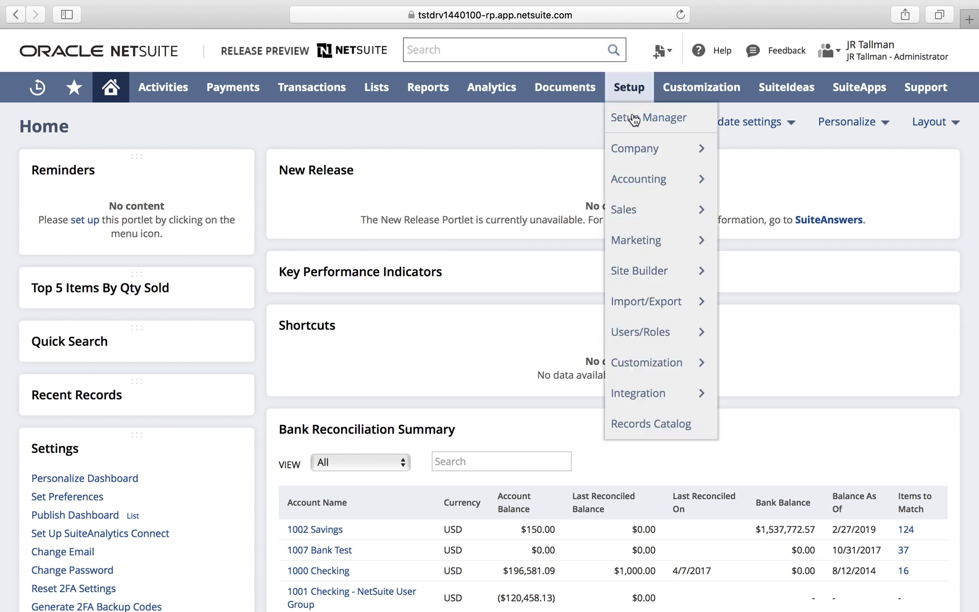
mouse_move(700, 153)
left_click(750, 180)
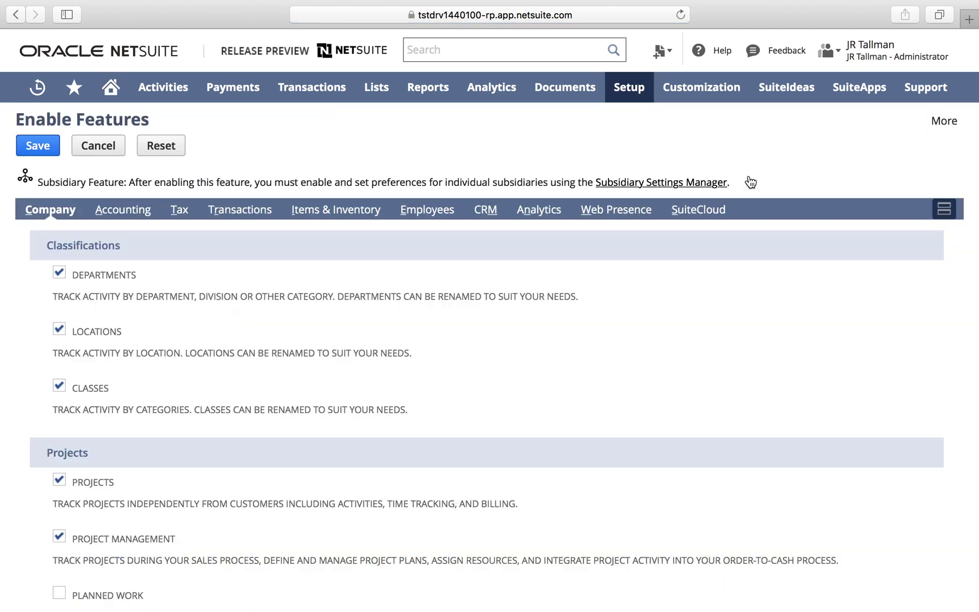
left_click(249, 221)
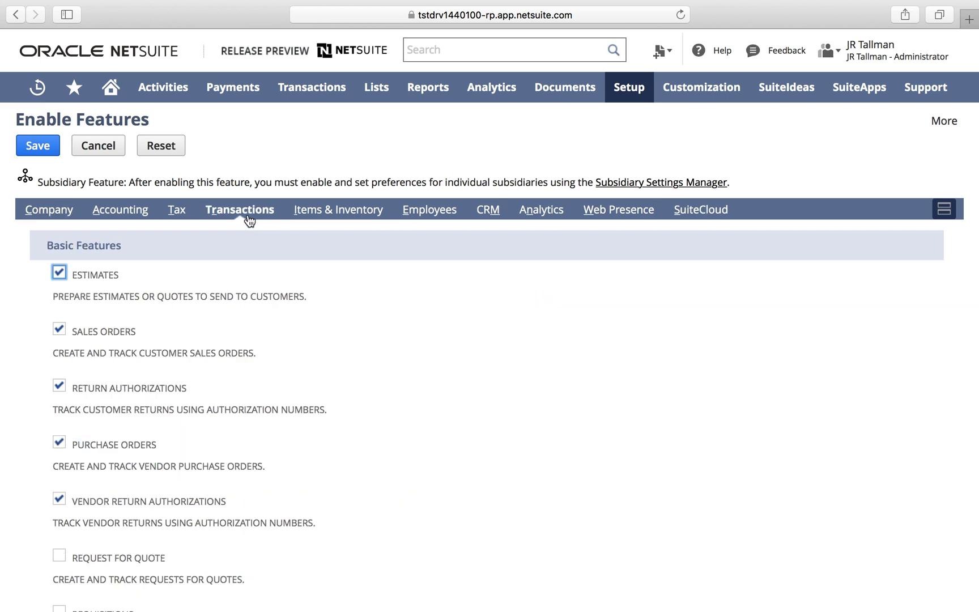
scroll(271, 339, "down", 3)
scroll(271, 339, "down", 12)
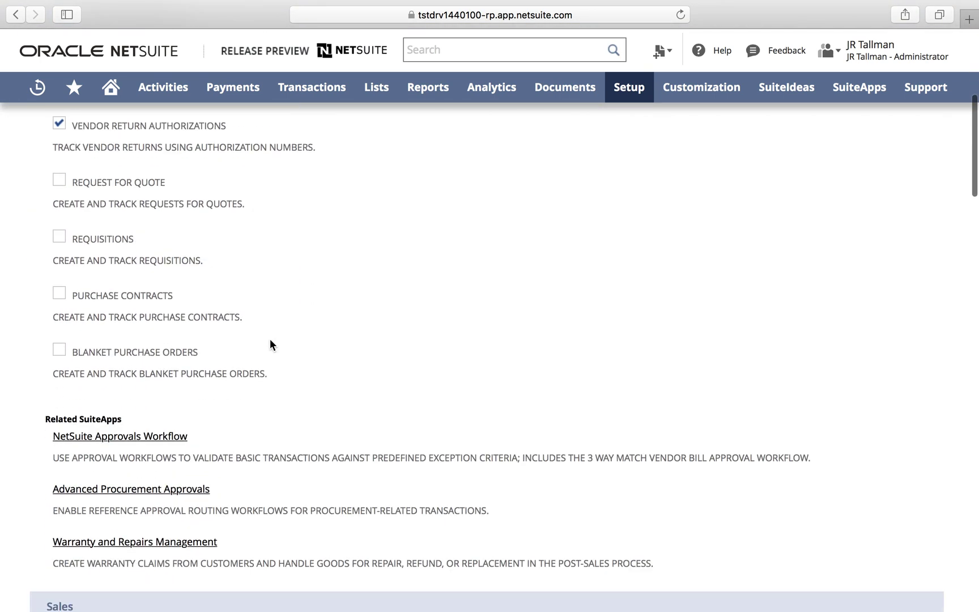
scroll(270, 338, "down", 15)
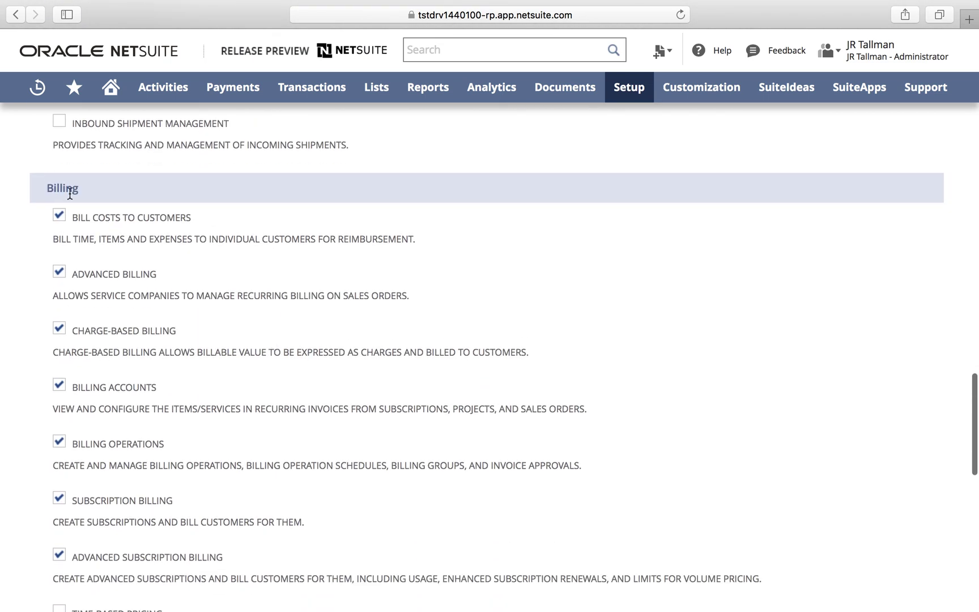
scroll(284, 305, "down", 5)
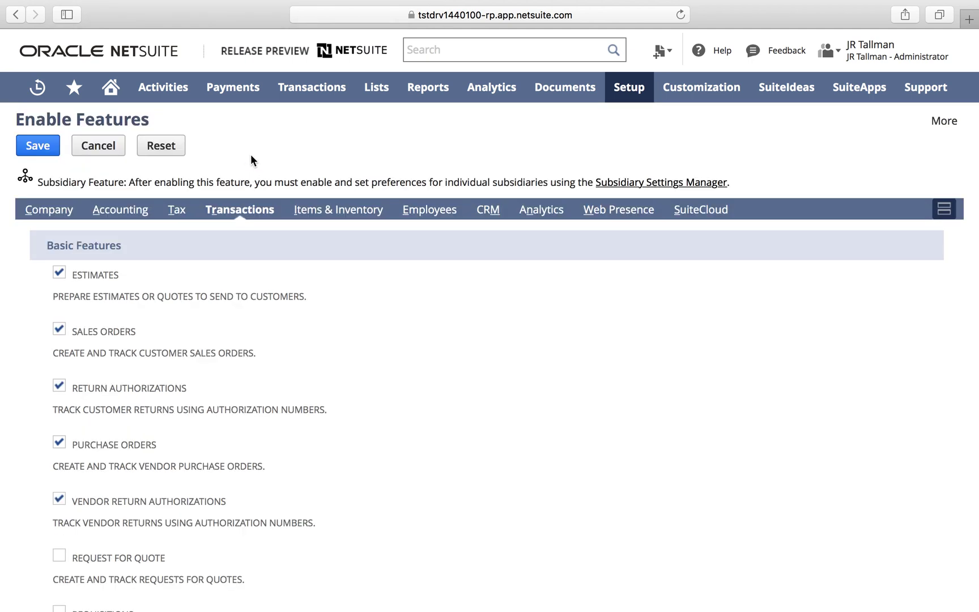
left_click(33, 151)
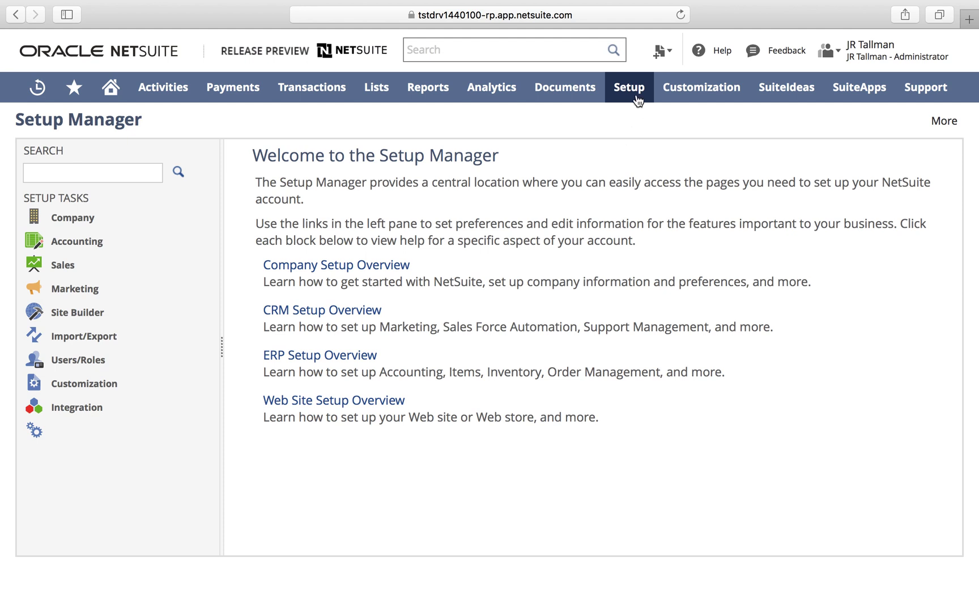
Open the auto-generated numbers setup and examine the Invoice Group numbering row among the document numbers
mouse_move(635, 96)
mouse_move(653, 163)
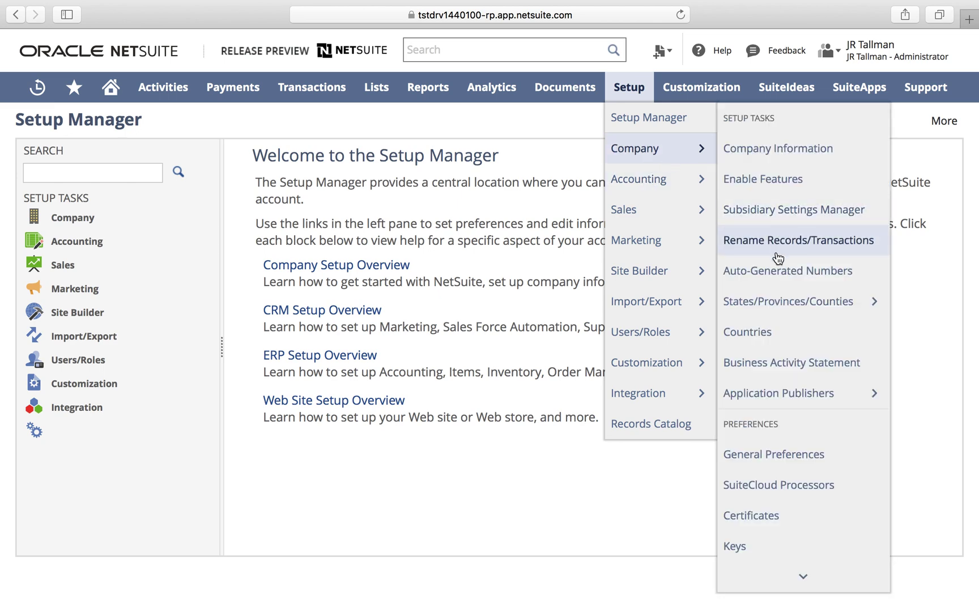
left_click(769, 271)
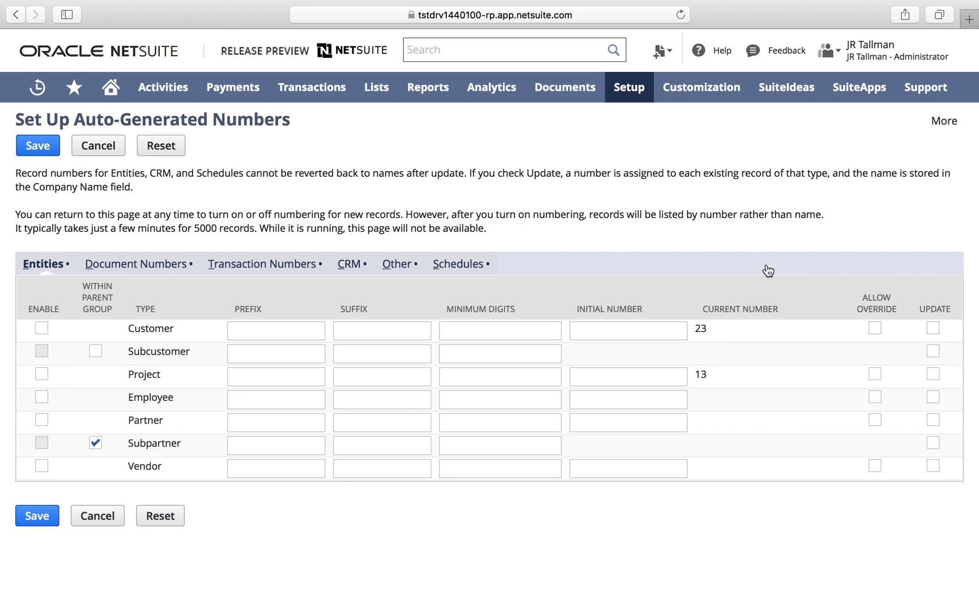
left_click(180, 264)
scroll(179, 270, "down", 5)
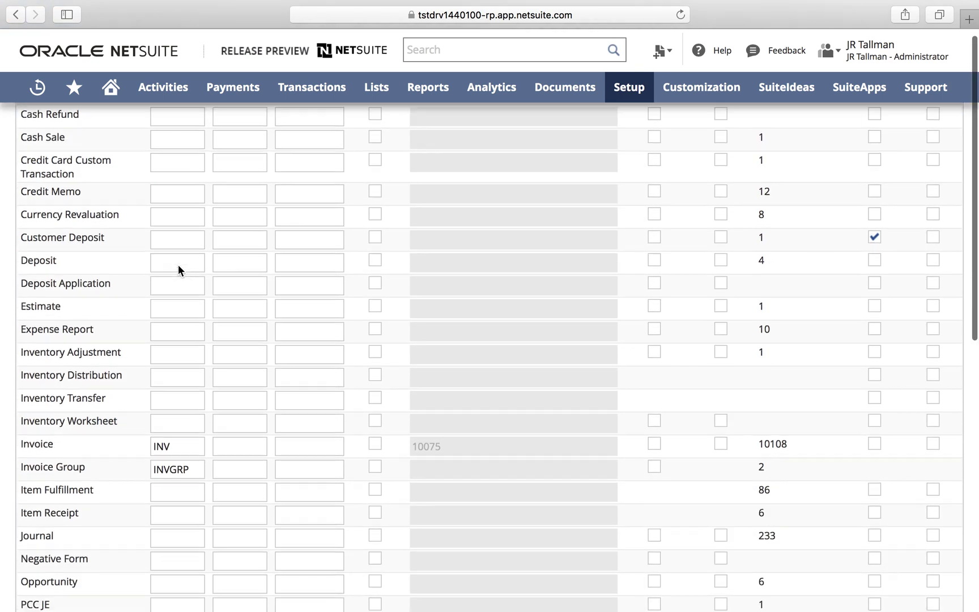
left_click_drag(26, 468, 91, 468)
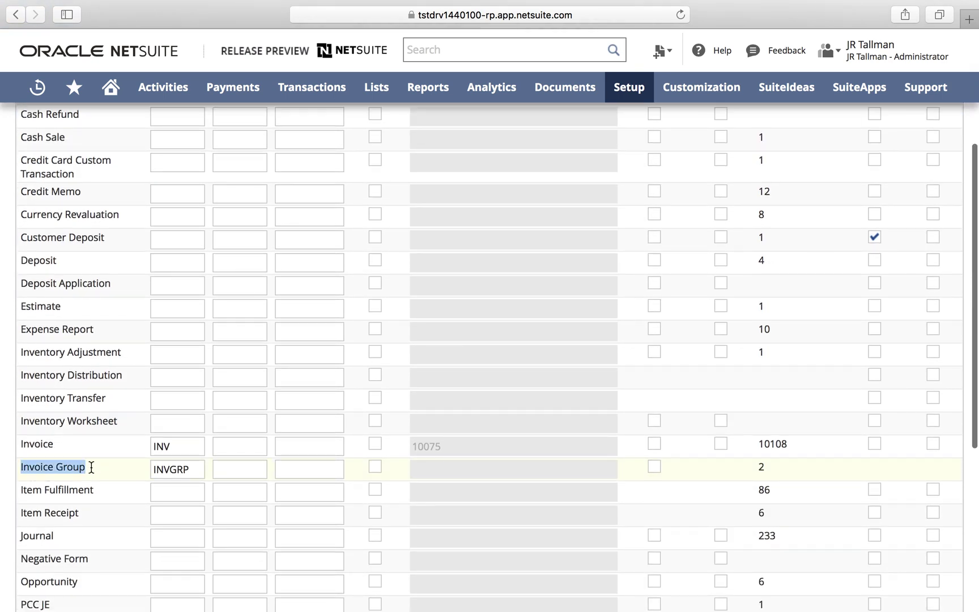
scroll(90, 468, "up", 1)
scroll(91, 467, "down", 3)
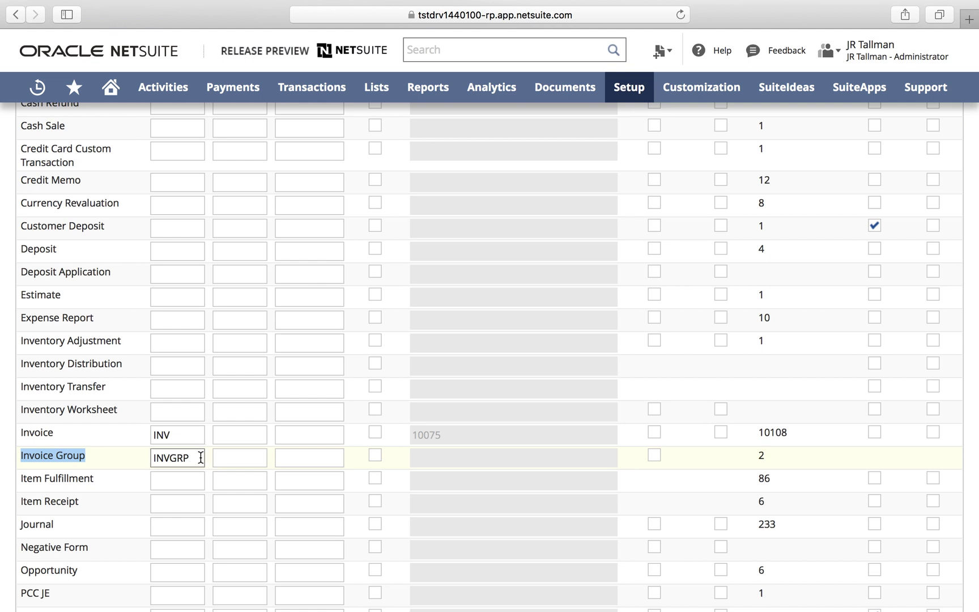
scroll(236, 429, "up", 2)
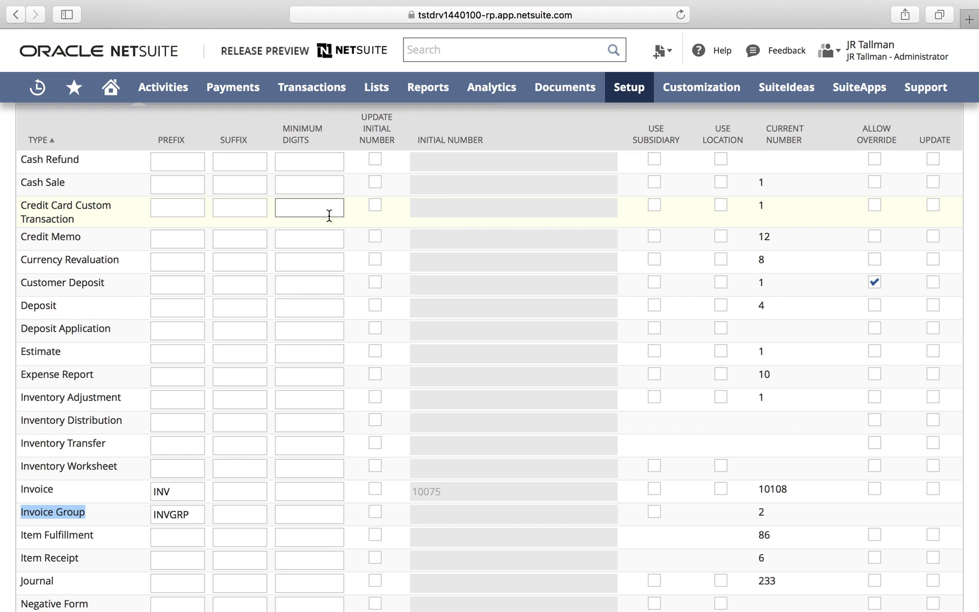
Search for "oracle", open the customer Oracle - Invoice Groups for editing, and check the Group Invoices option in its financial details
left_click(441, 50)
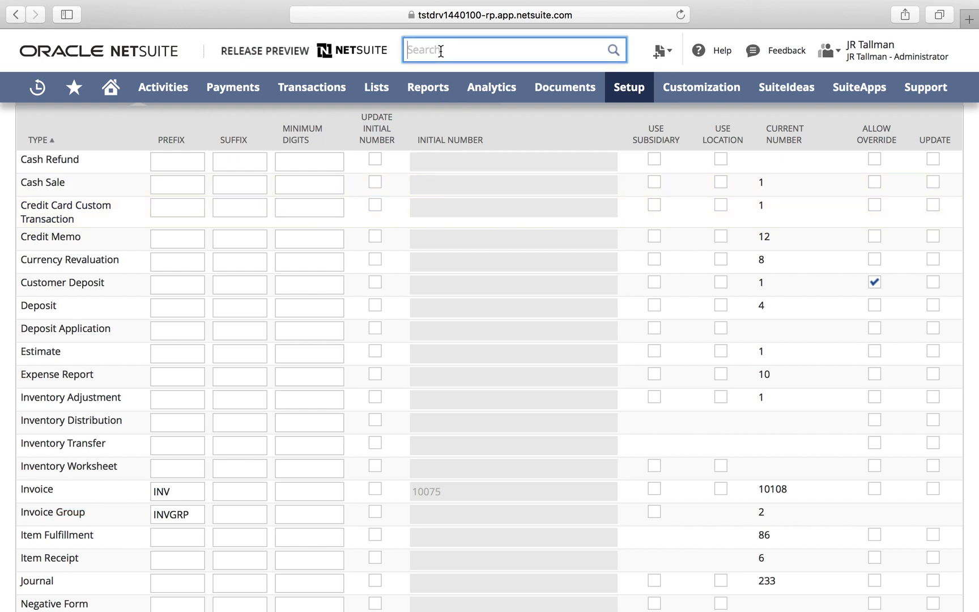
type("oracle")
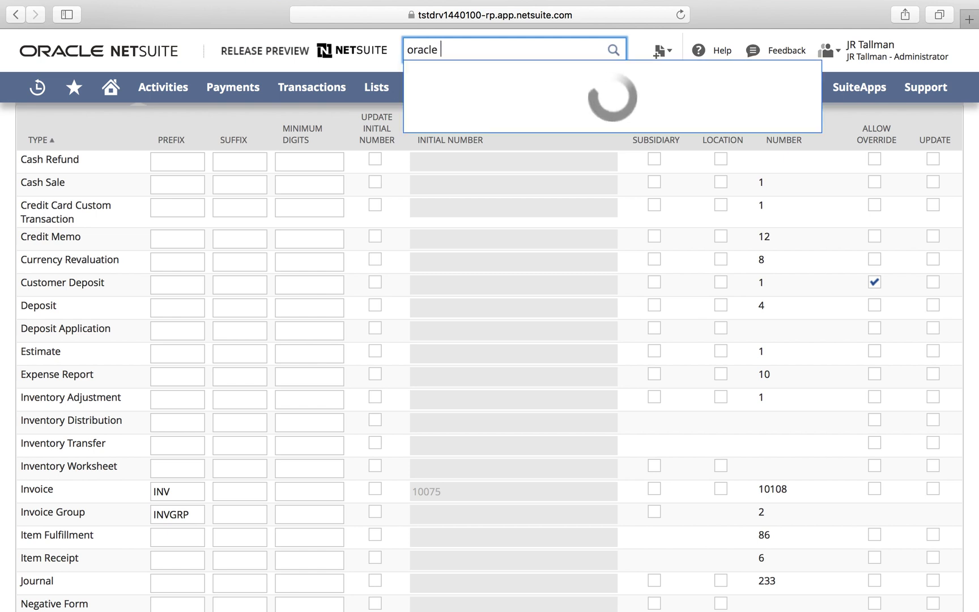
mouse_move(520, 117)
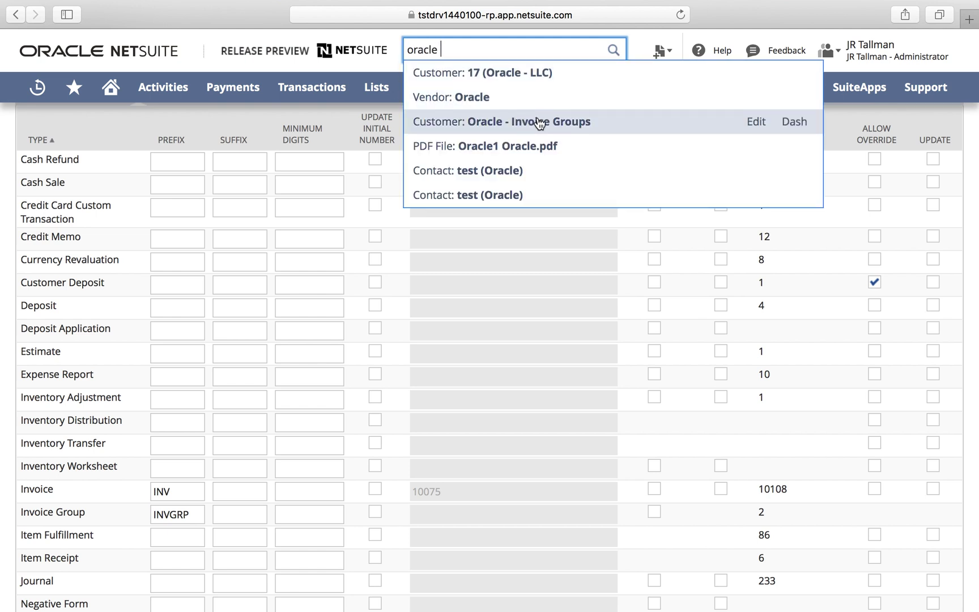
left_click(759, 125)
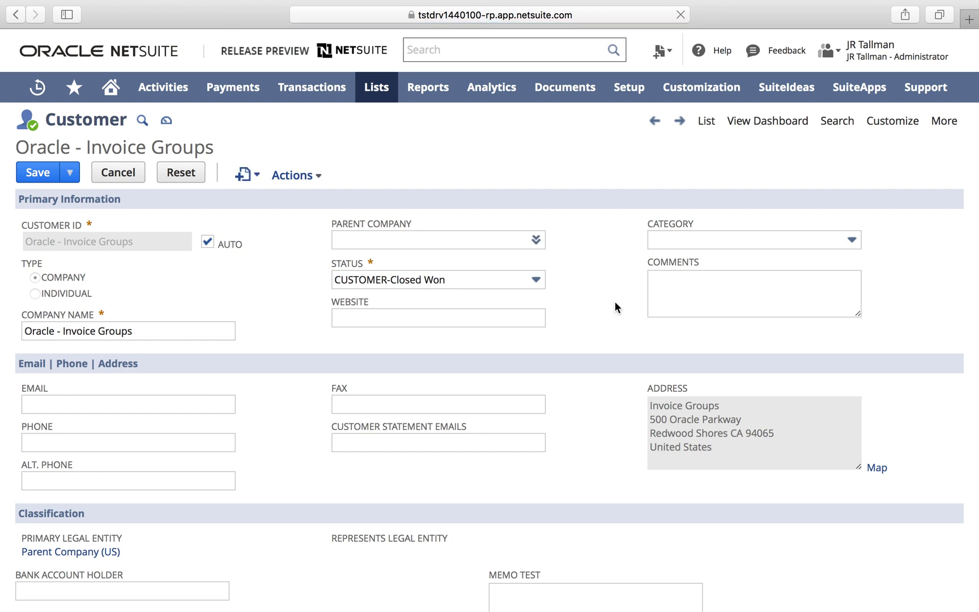
scroll(615, 302, "down", 5)
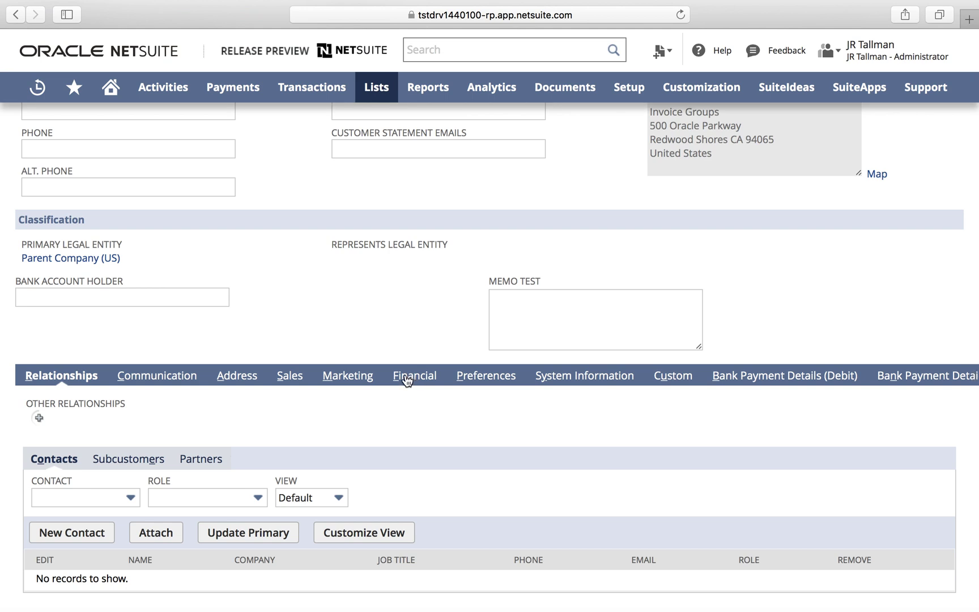
left_click(406, 381)
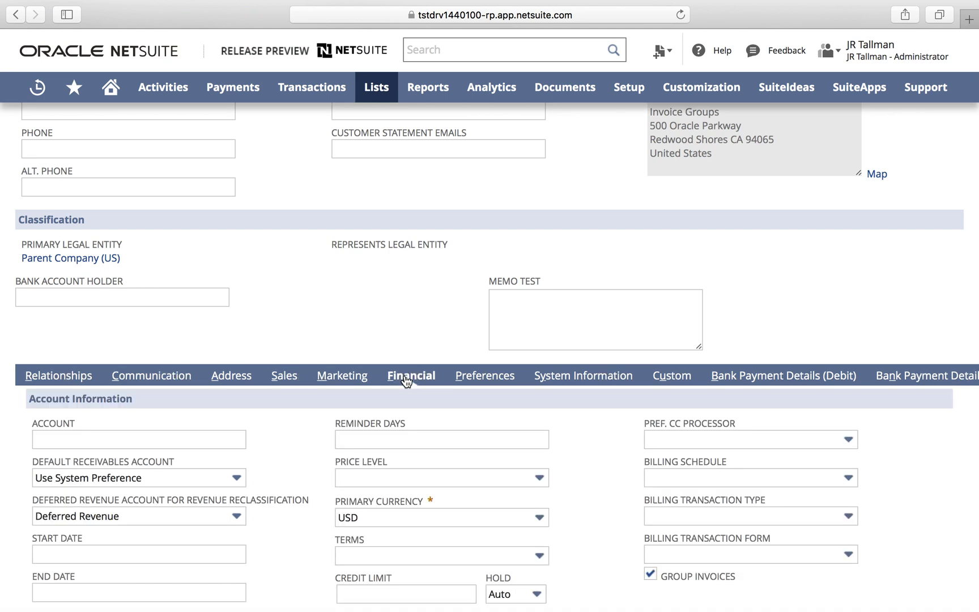
scroll(514, 367, "down", 3)
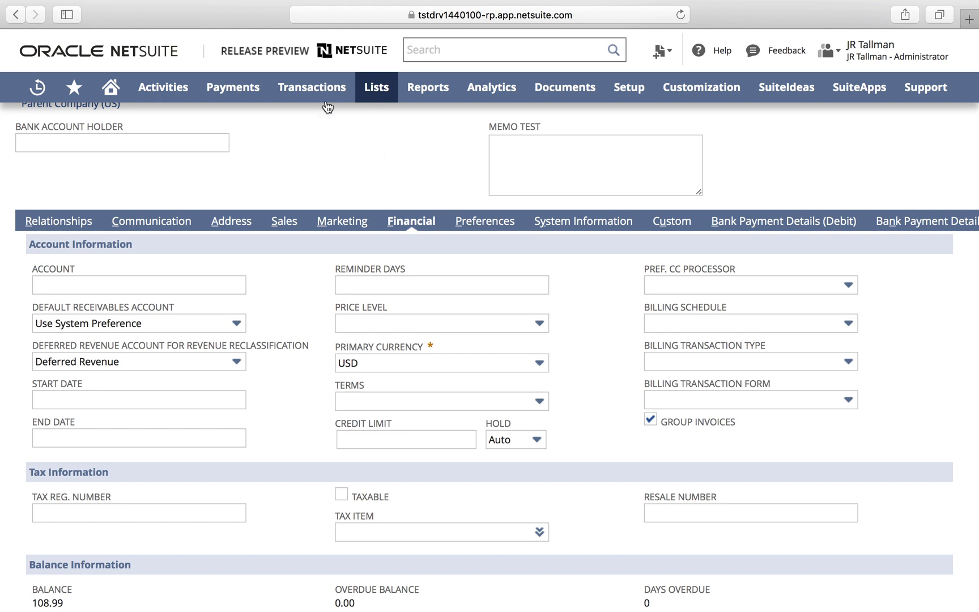
Start a new sales order for the customer Oracle - Invoice Groups
mouse_move(323, 87)
mouse_move(321, 237)
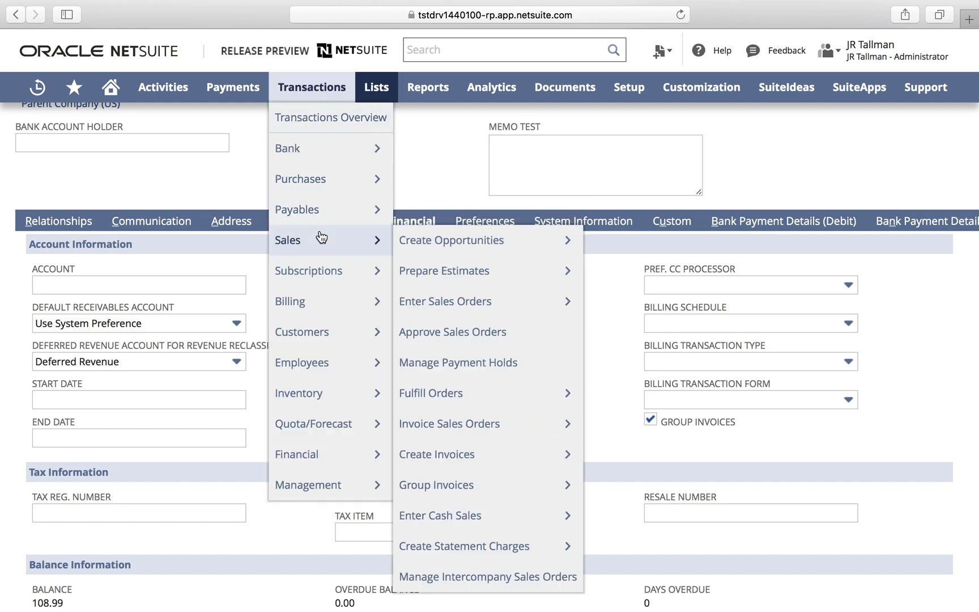
left_click(438, 312)
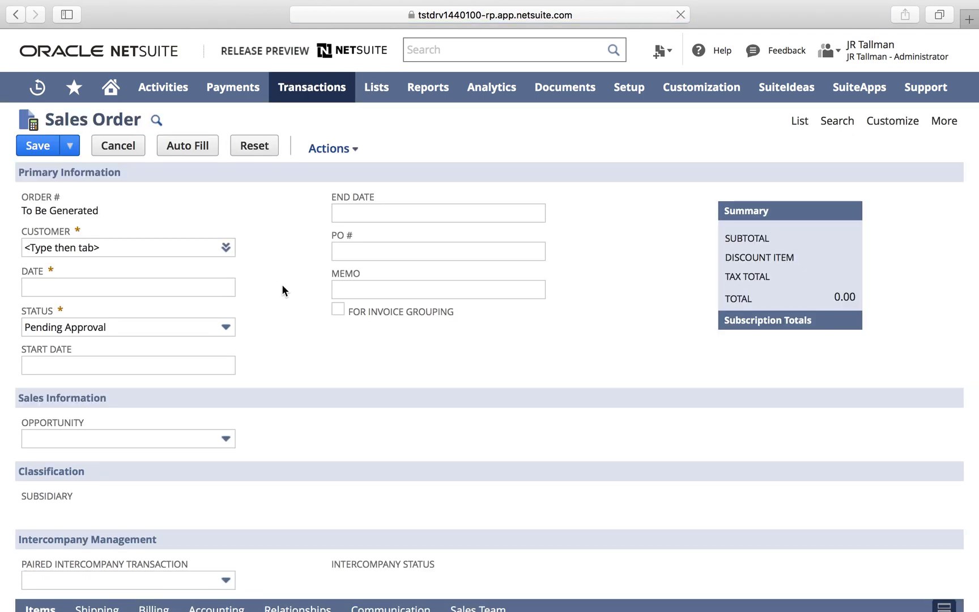
left_click(113, 248)
type("ora")
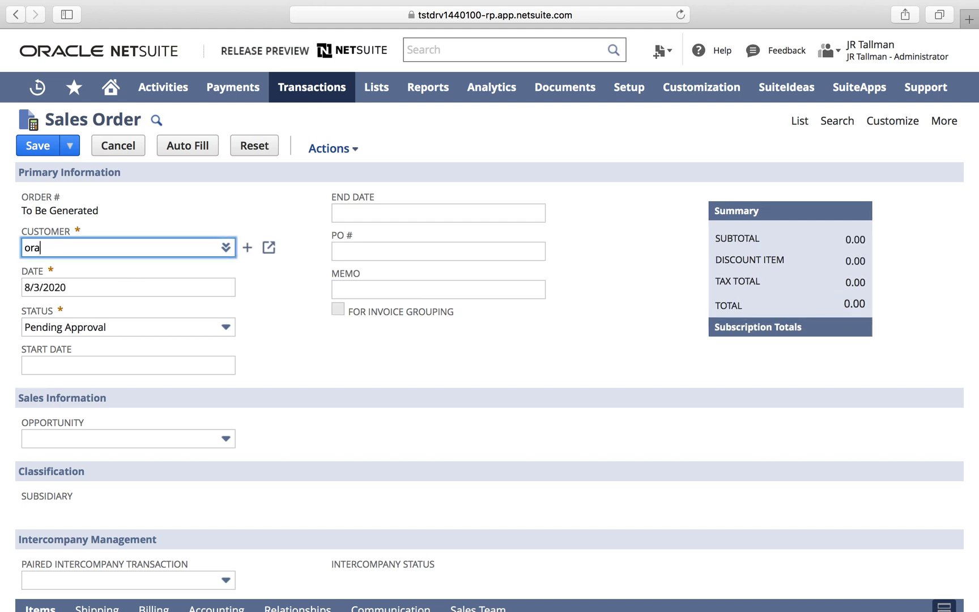
type("cle -")
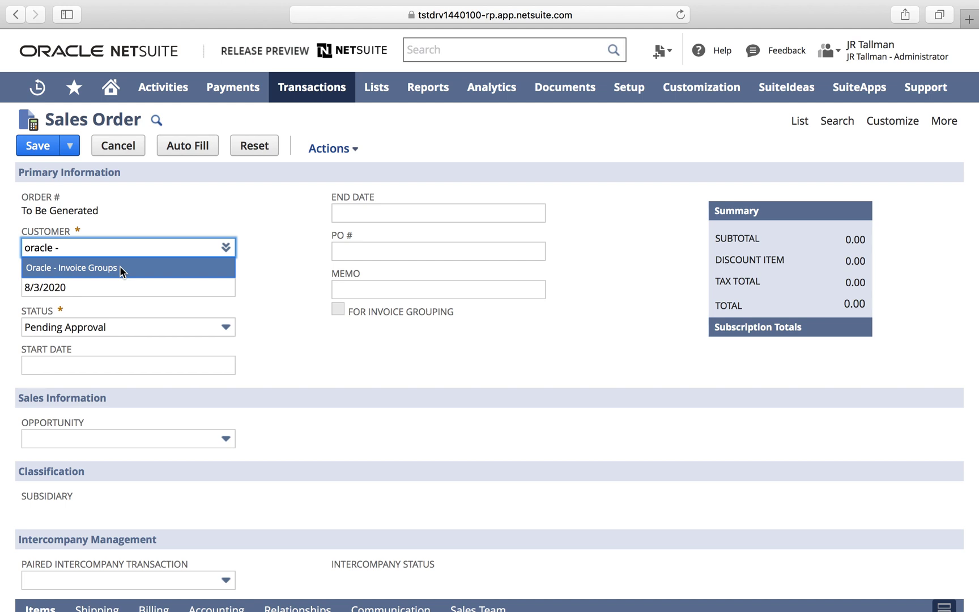
left_click(119, 268)
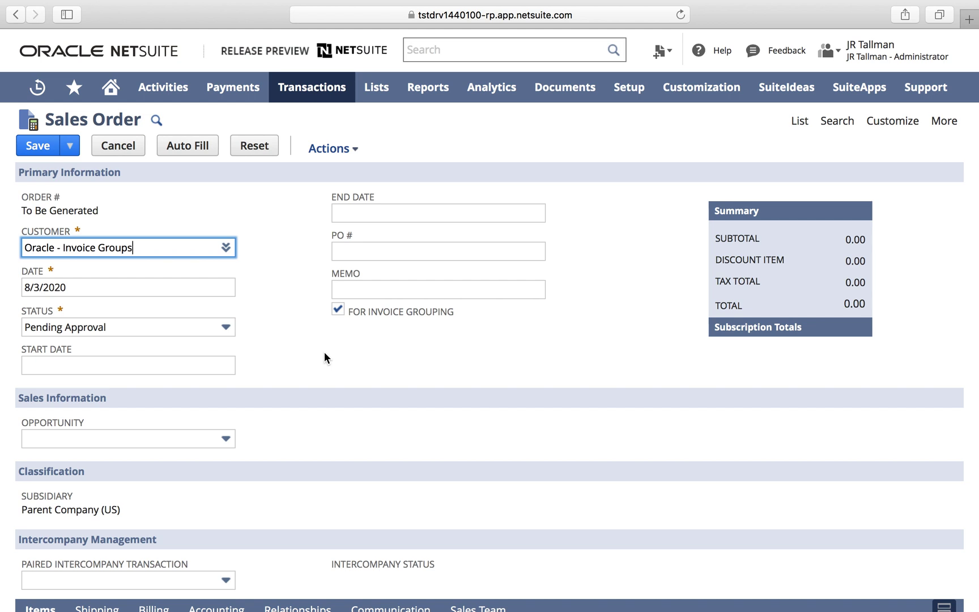
Add an Apple Music Subscription line to the sales order with a rate of 9.99
scroll(325, 351, "down", 1)
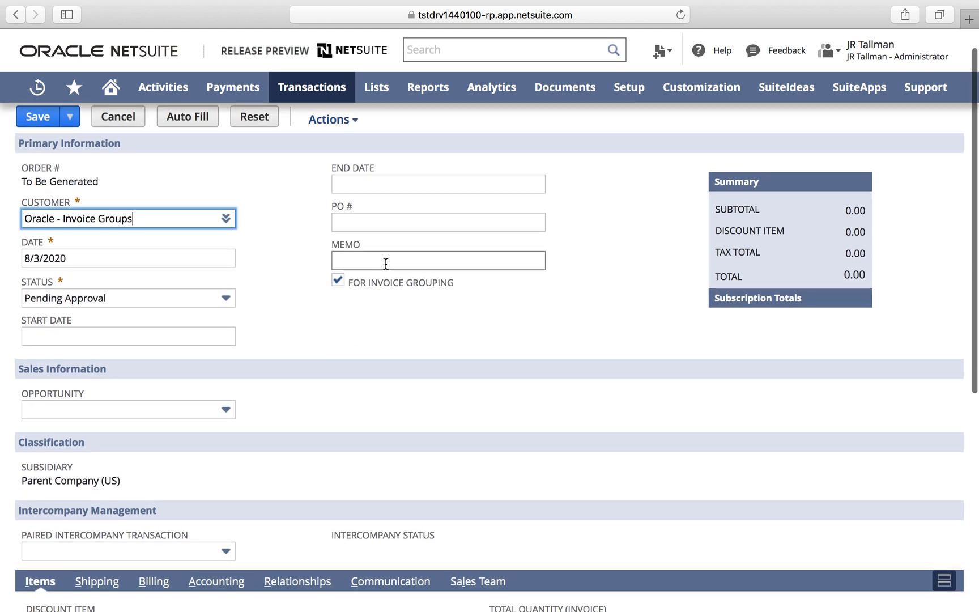
scroll(314, 313, "down", 5)
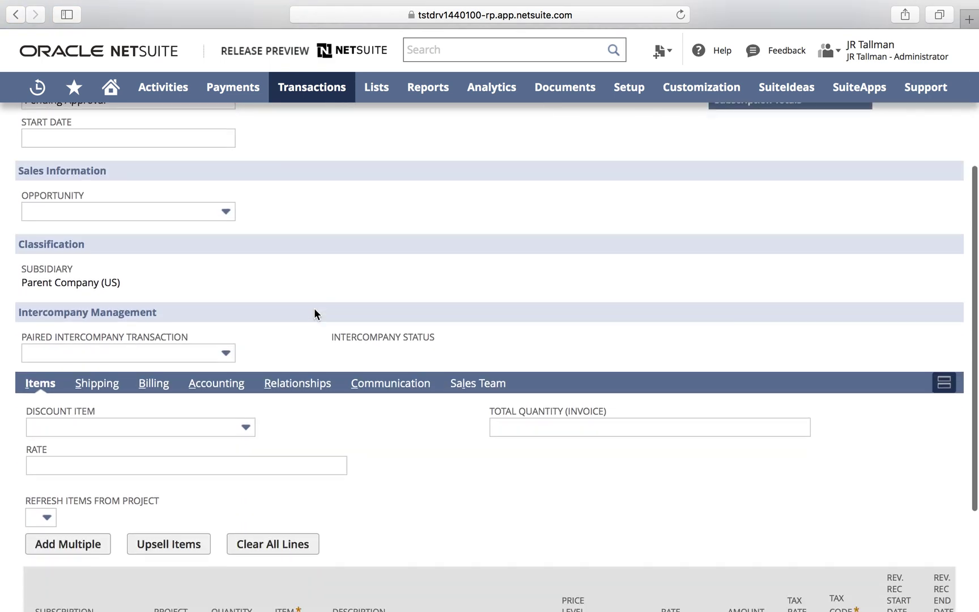
scroll(315, 314, "down", 4)
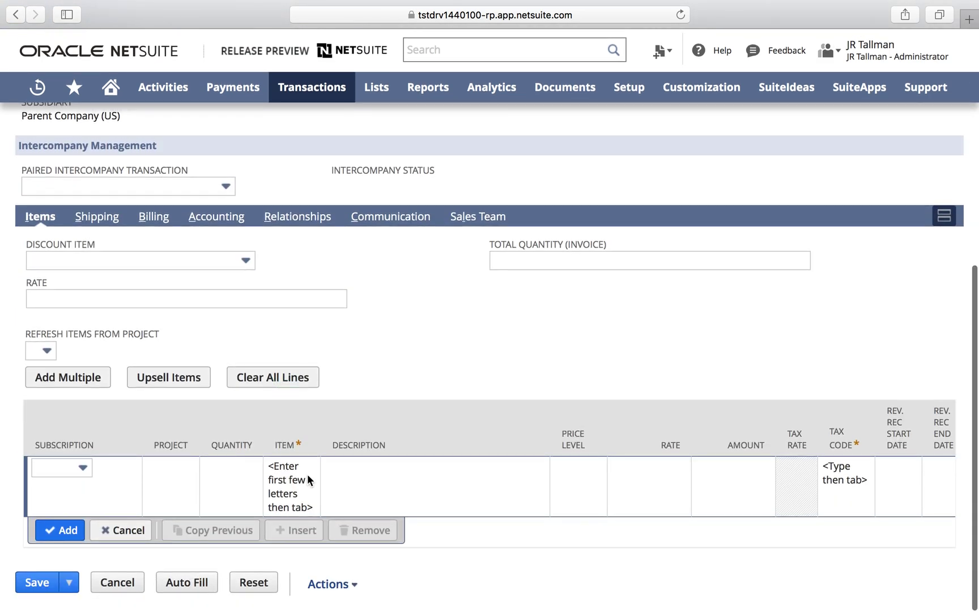
left_click(306, 474)
mouse_move(390, 468)
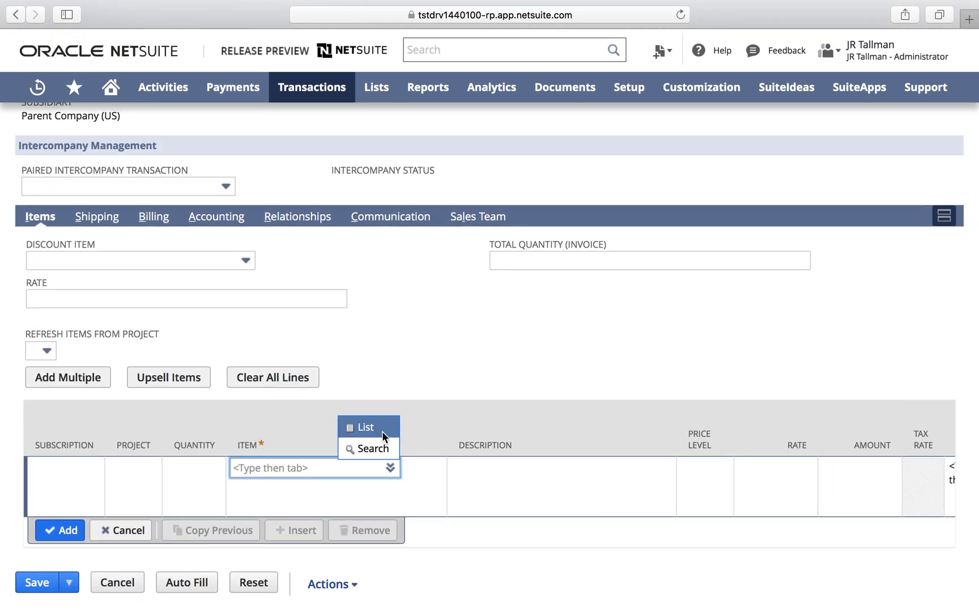
left_click(382, 431)
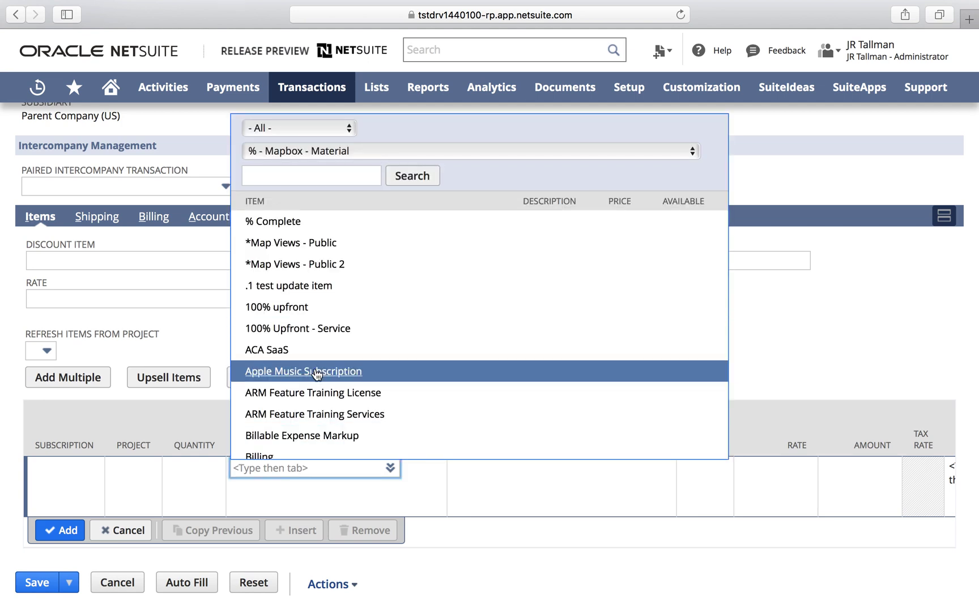
left_click(316, 372)
left_click(623, 470)
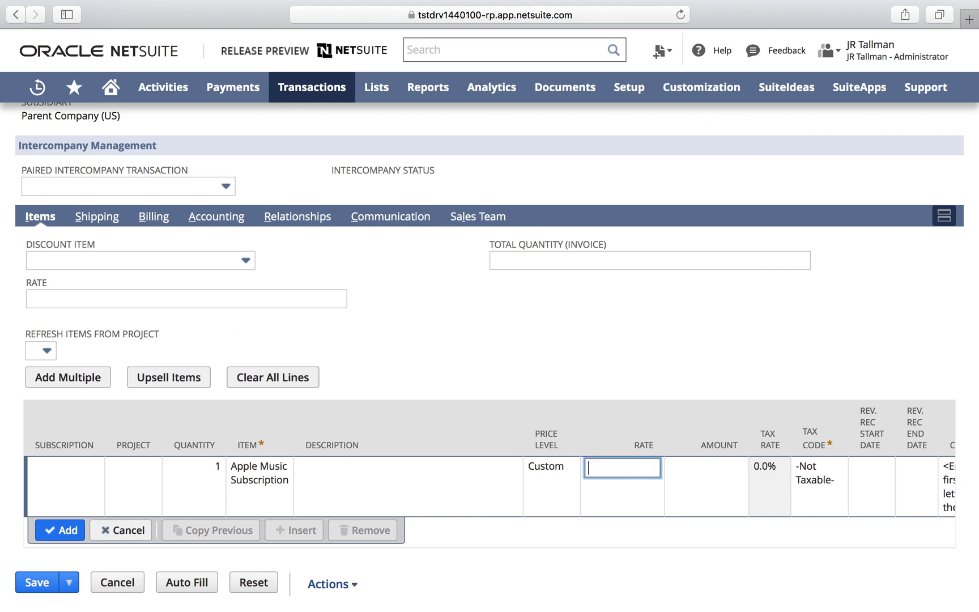
type("9.99")
key("Tab")
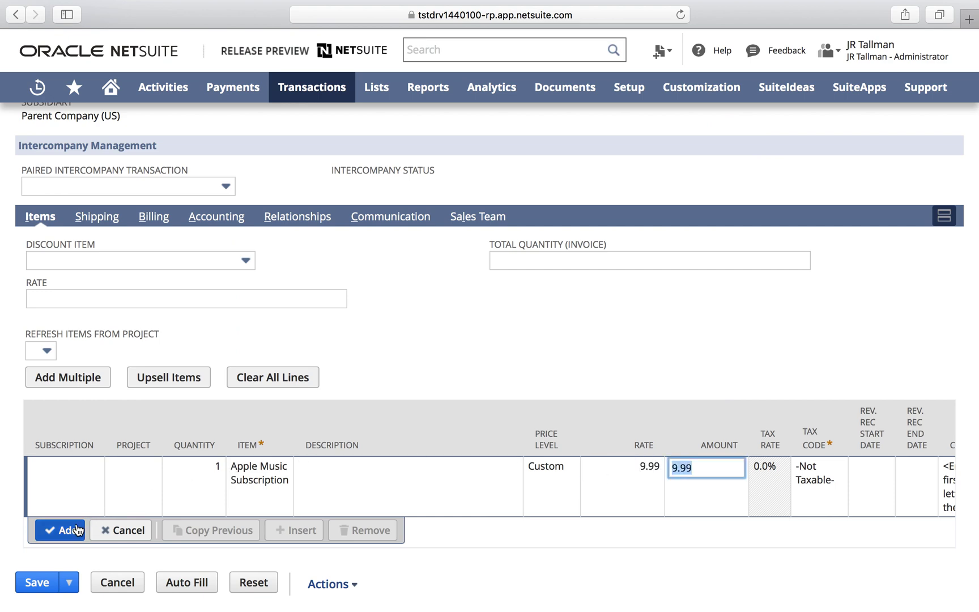
left_click(78, 530)
Set the sales order's status to Pending Fulfillment and save the order
scroll(288, 397, "up", 5)
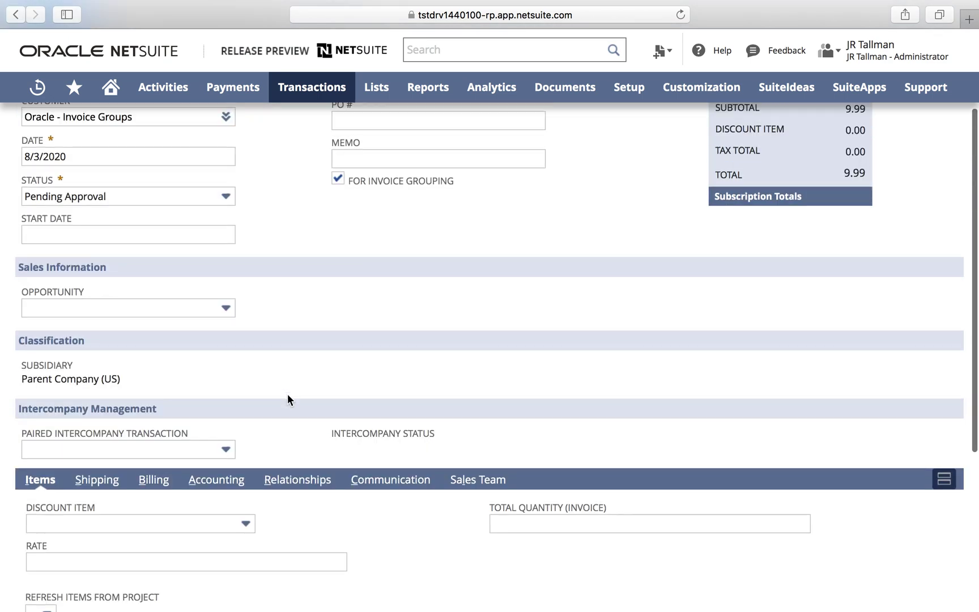
scroll(288, 394, "up", 2)
left_click(173, 329)
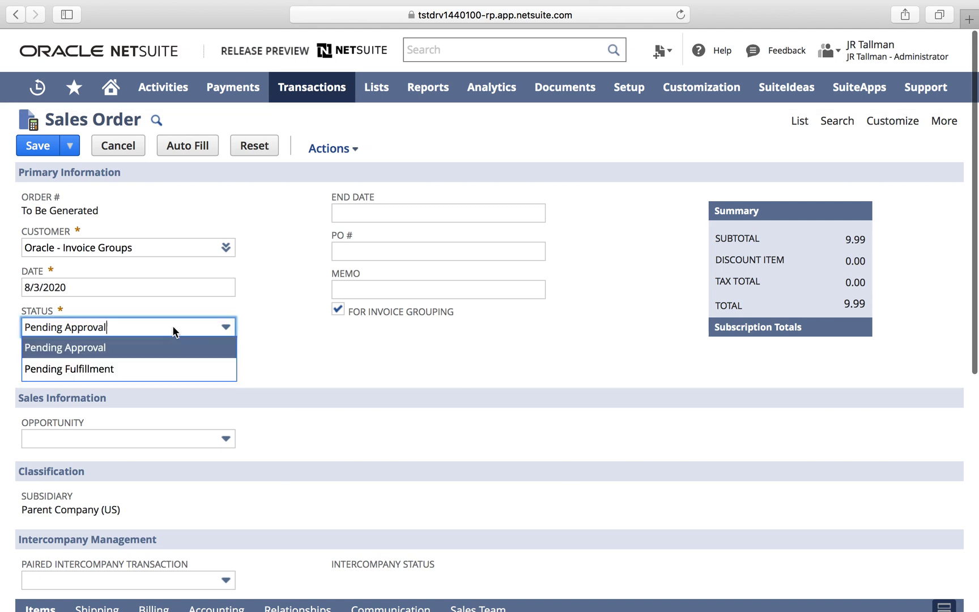
left_click(153, 369)
left_click(43, 146)
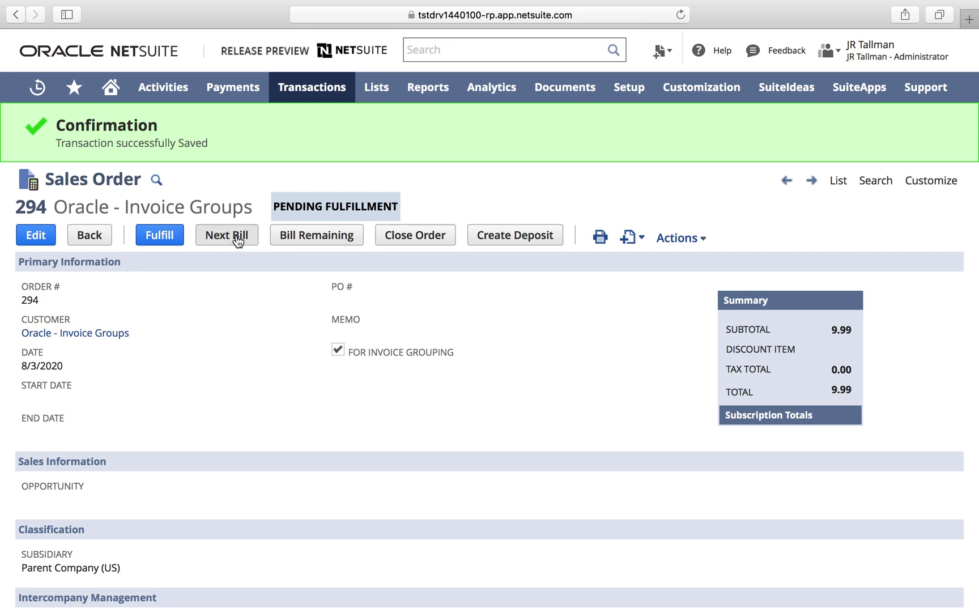
Bill the sales order with its next bill, check the invoice's item lines, and save the invoice
left_click(239, 242)
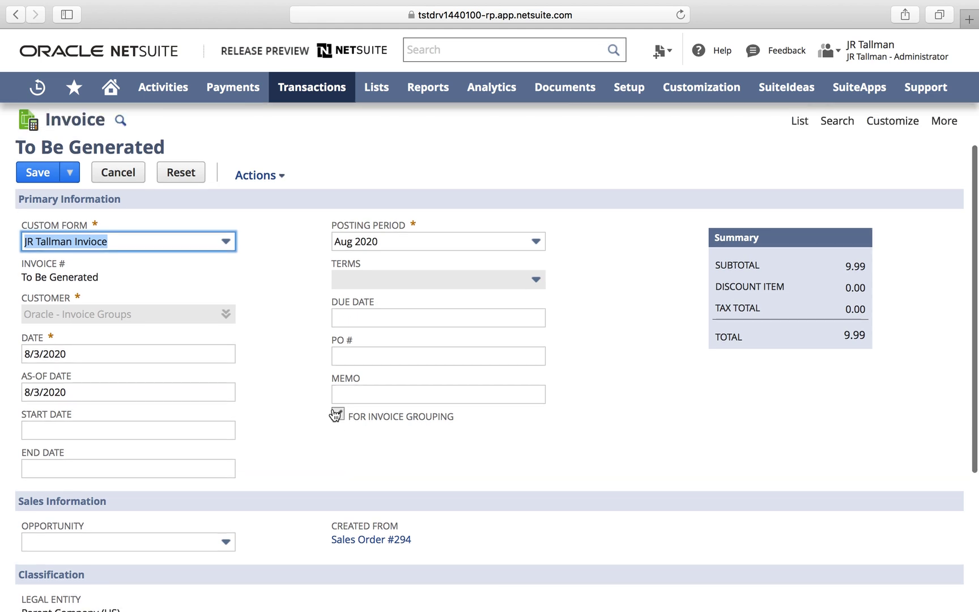
scroll(268, 322, "down", 5)
scroll(268, 322, "down", 5)
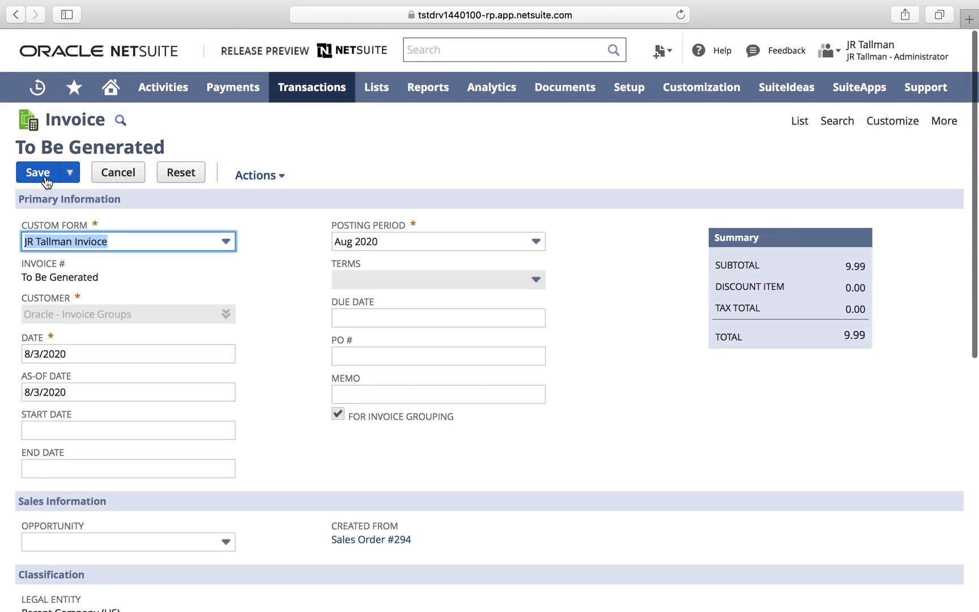
left_click(45, 178)
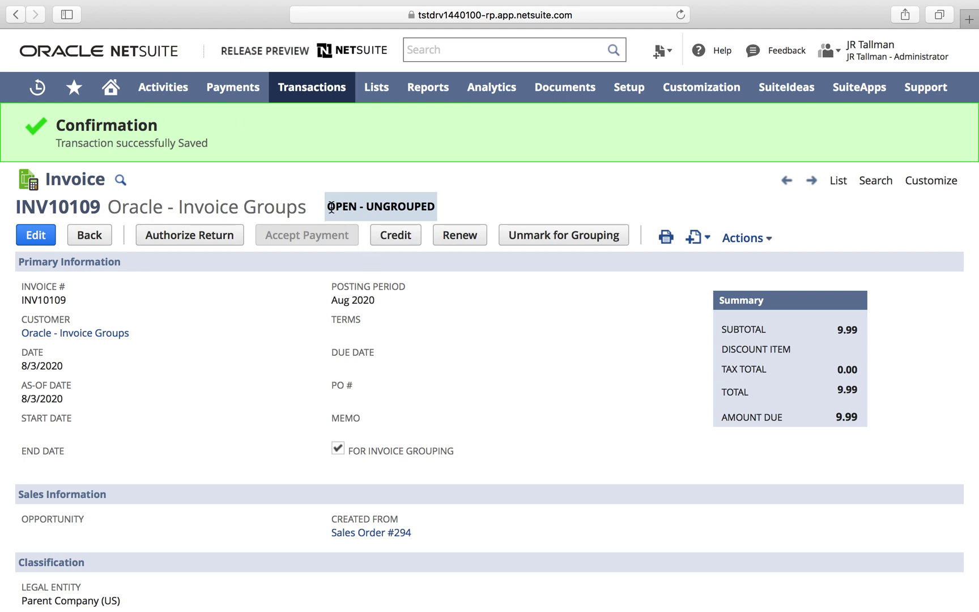
left_click_drag(328, 207, 356, 206)
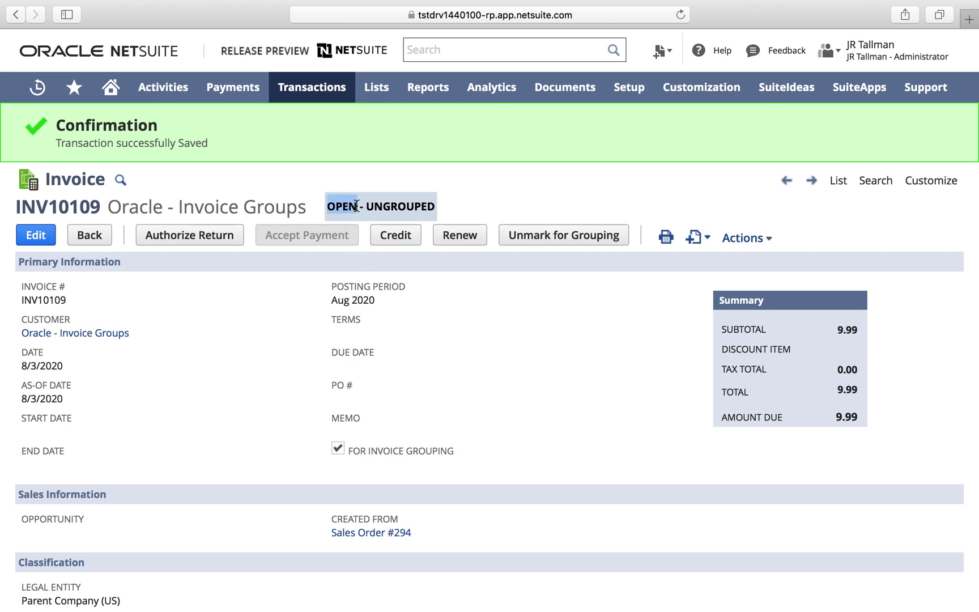
left_click(288, 294)
Start another sales order for the customer Oracle - Invoice Groups
mouse_move(318, 99)
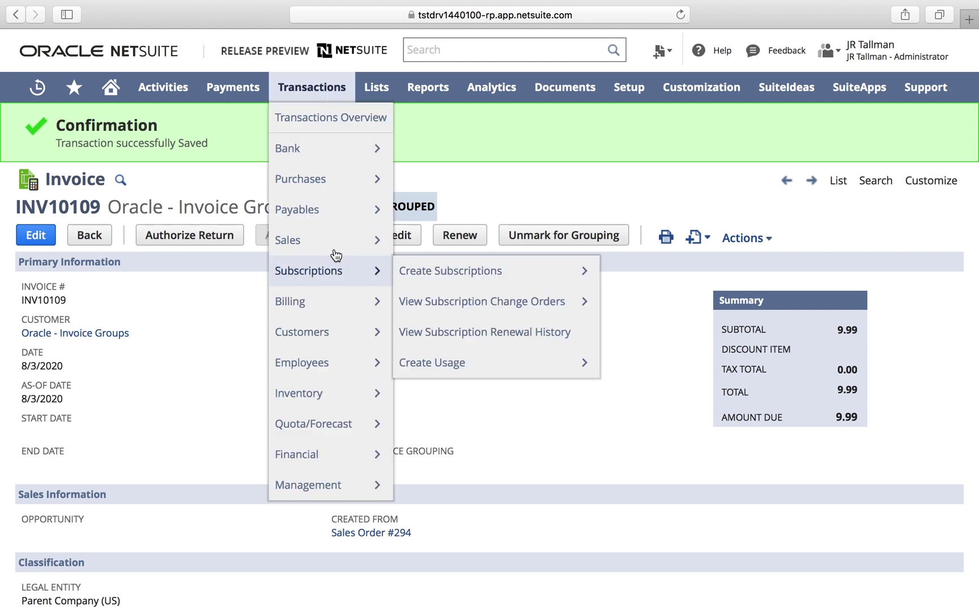
mouse_move(384, 252)
left_click(443, 308)
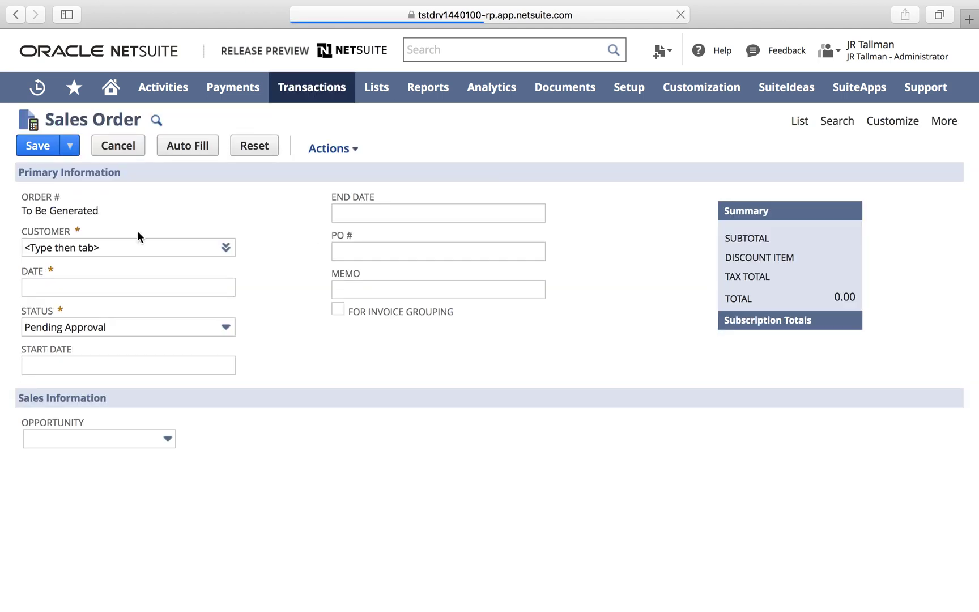
left_click(84, 250)
type("oracle")
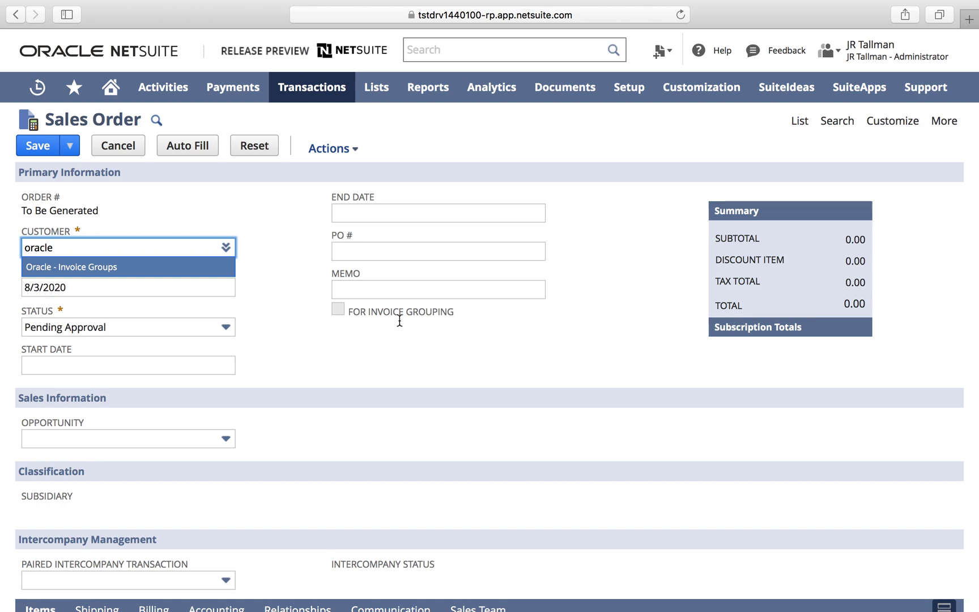
key("Return")
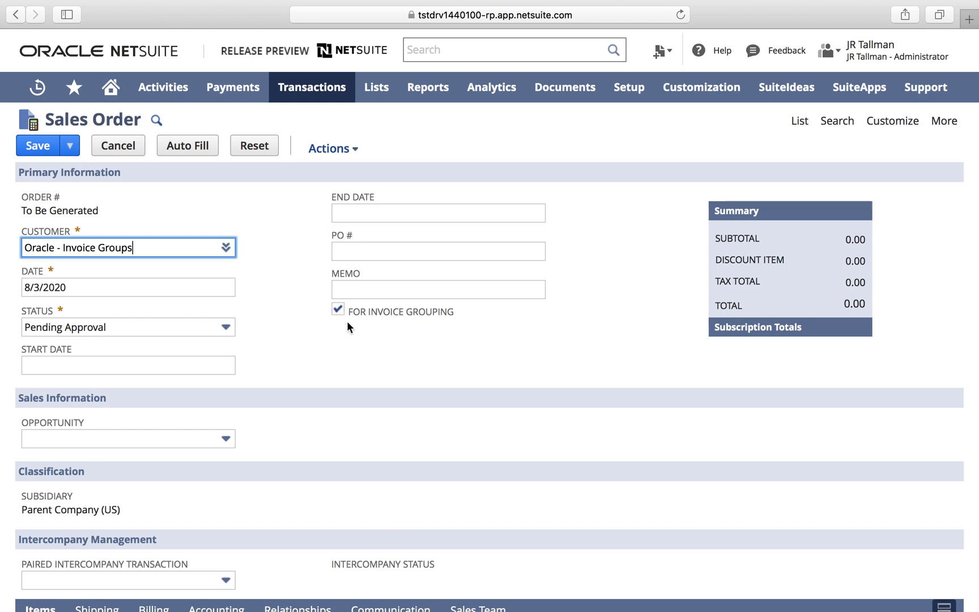
Add an ARM Feature Training License line to the sales order with a rate of 550
scroll(349, 321, "down", 7)
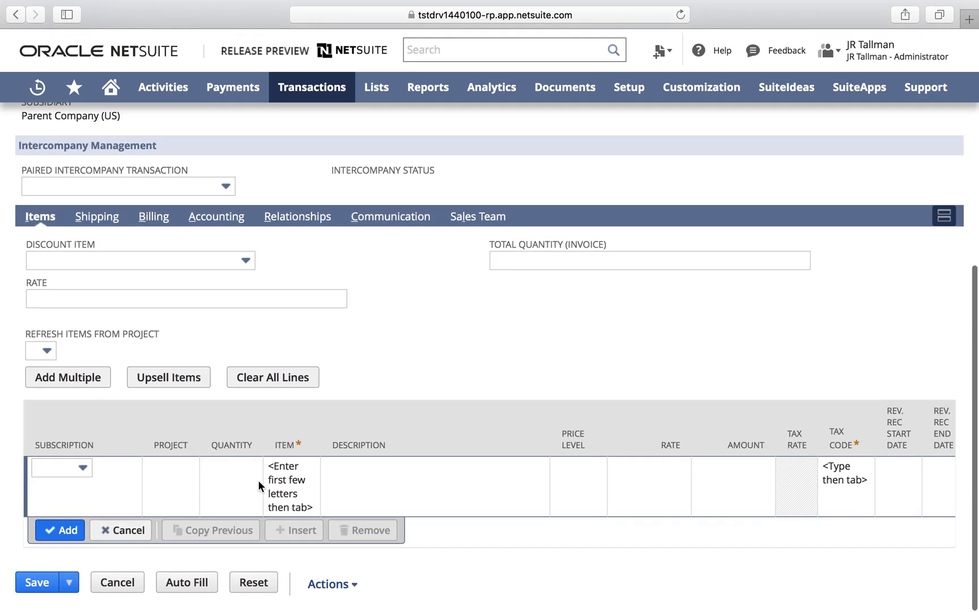
left_click(292, 484)
mouse_move(391, 467)
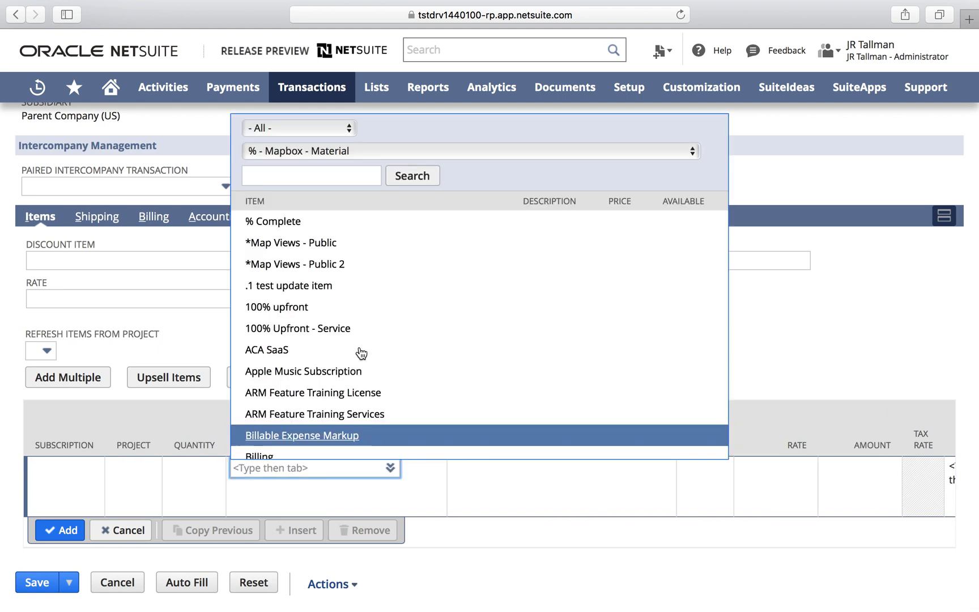
left_click(340, 395)
left_click(606, 476)
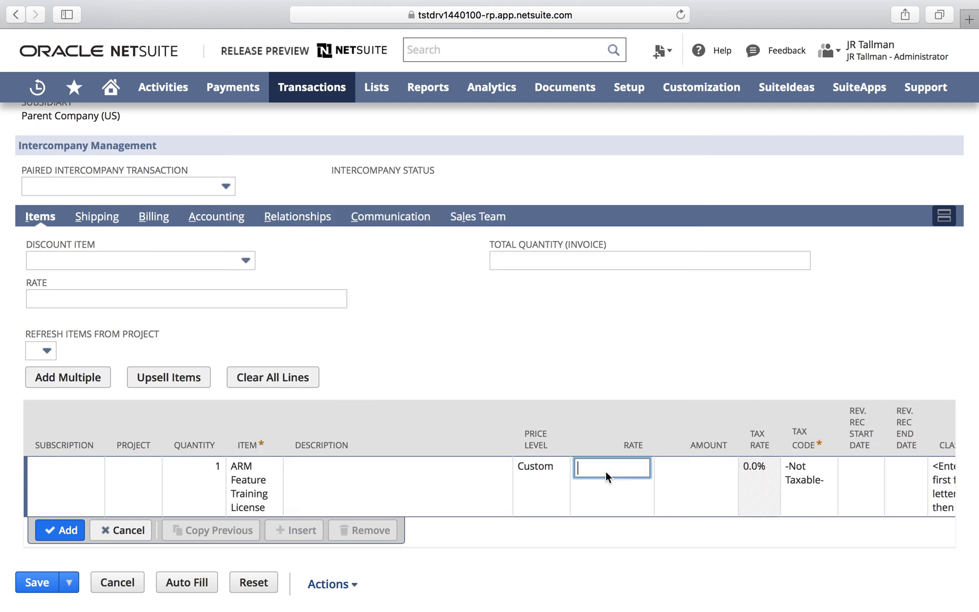
type("550")
left_click(78, 534)
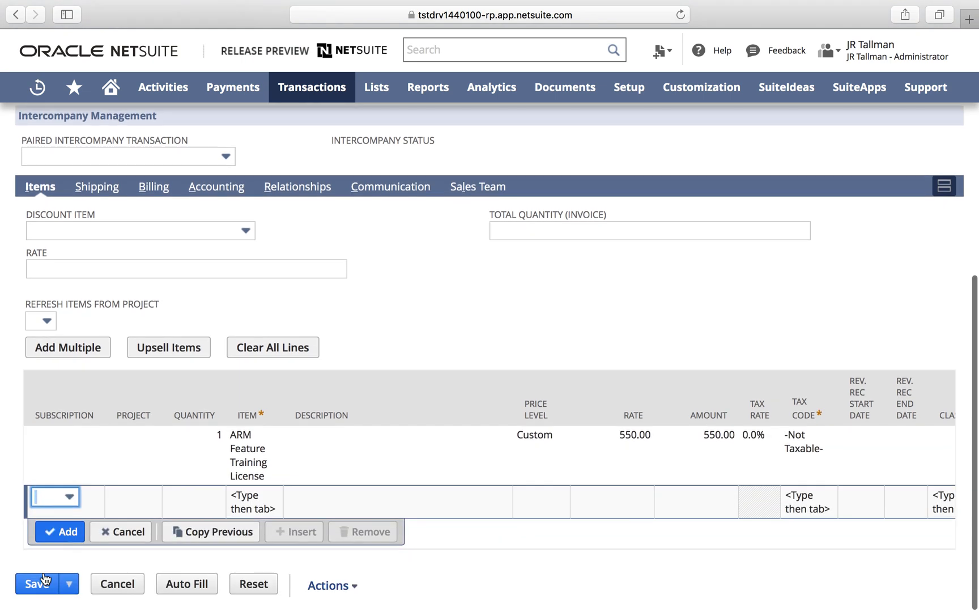
Set the new sales order's status to Pending Fulfillment and save it
scroll(170, 360, "up", 10)
left_click(120, 306)
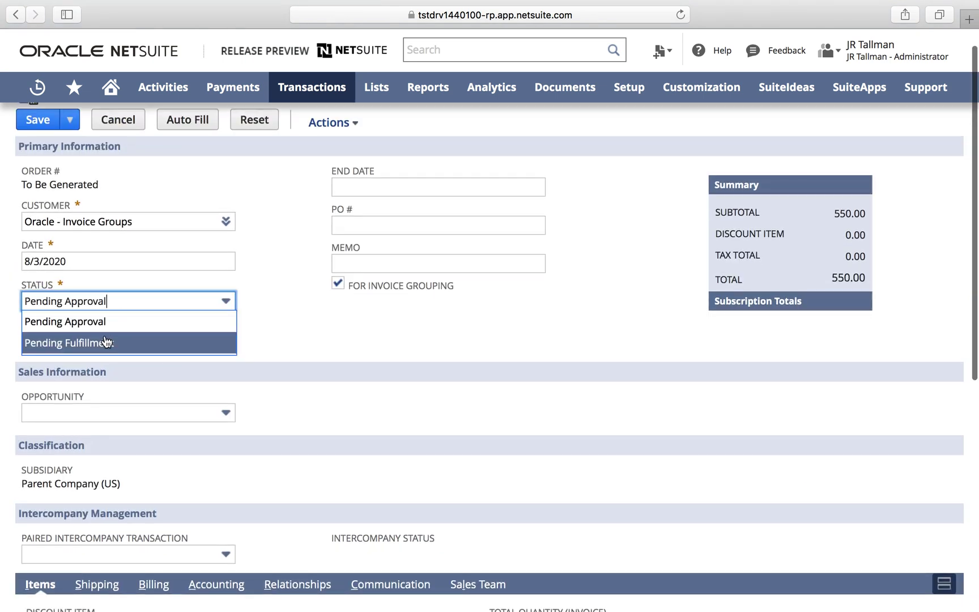
left_click(103, 342)
left_click(38, 147)
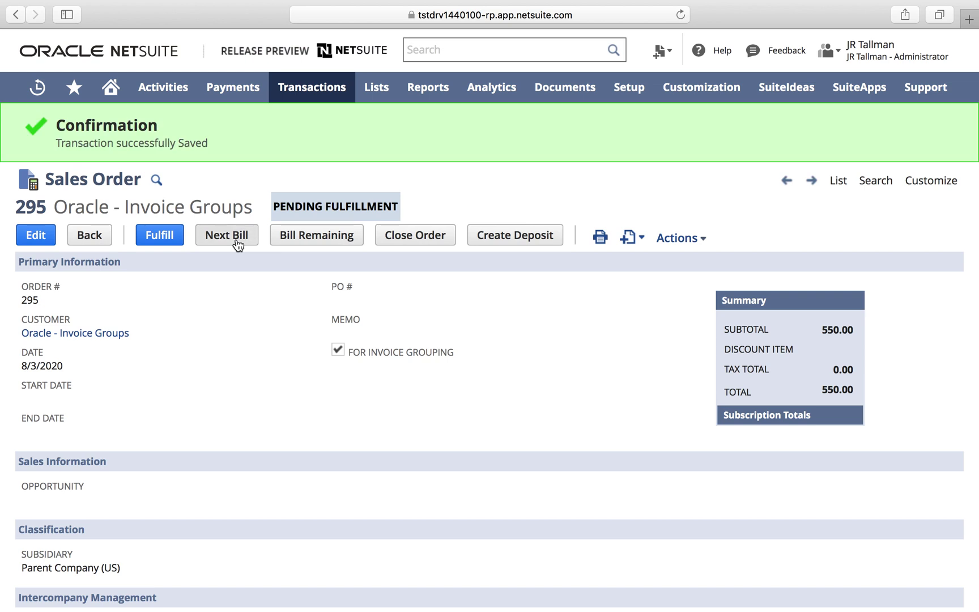
Create the next bill from the ARM Feature Training License sales order and save the invoice
left_click(239, 244)
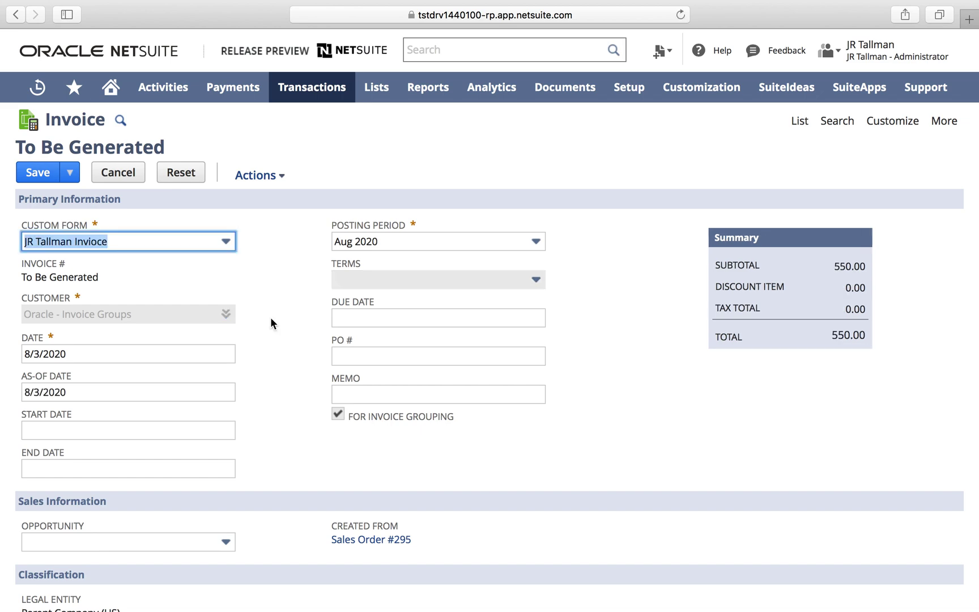
scroll(270, 317, "down", 10)
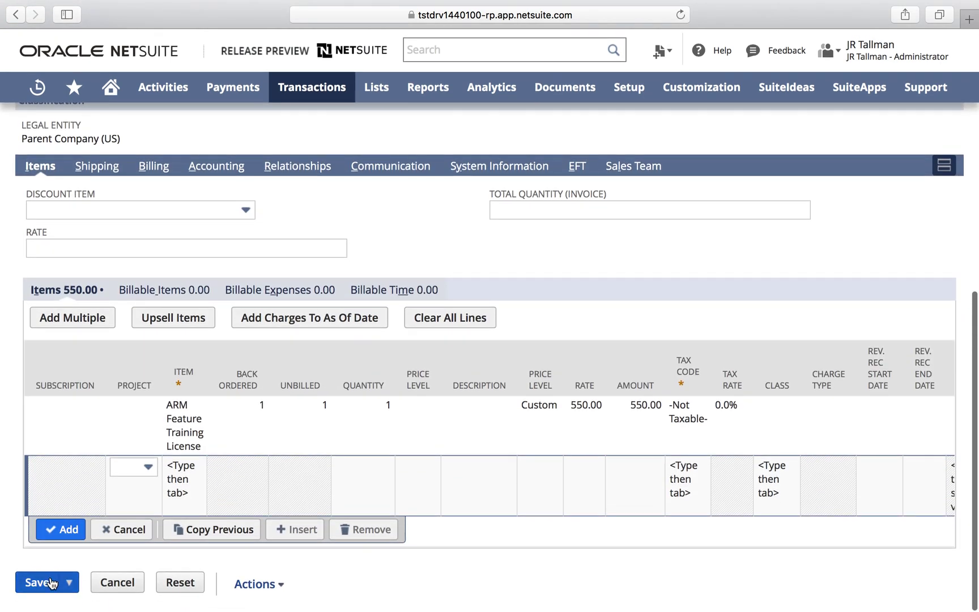
left_click(37, 583)
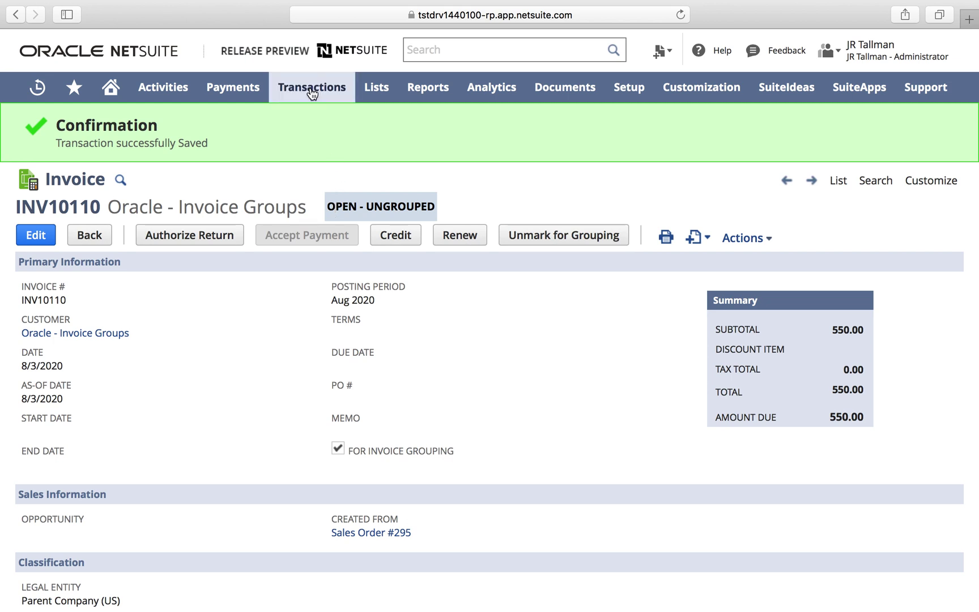
Open Group Invoices, leave Grouped by PO # off, and submit the two invoices with group indicator 2 for grouping
mouse_move(312, 92)
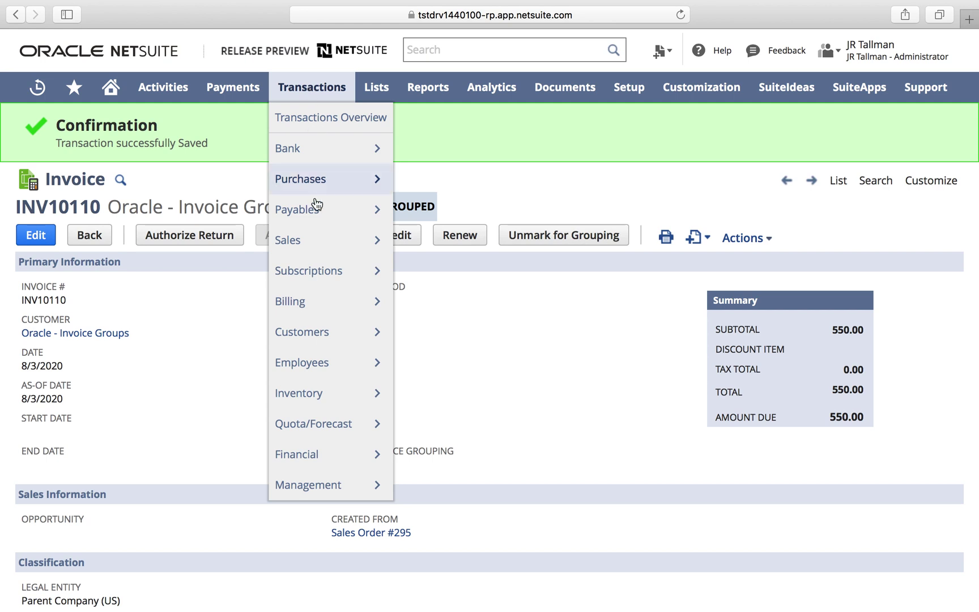
mouse_move(318, 249)
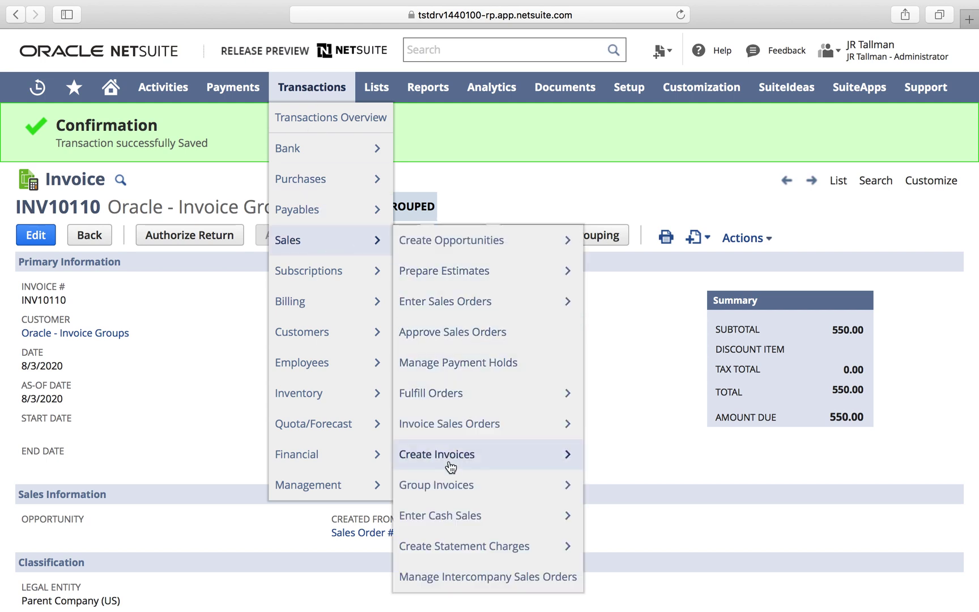
mouse_move(504, 491)
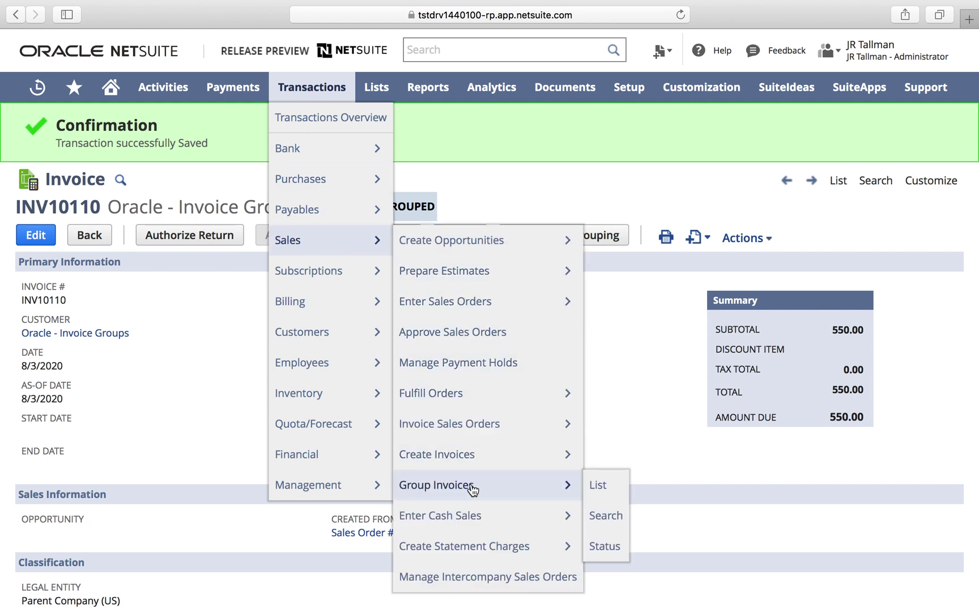
left_click(512, 492)
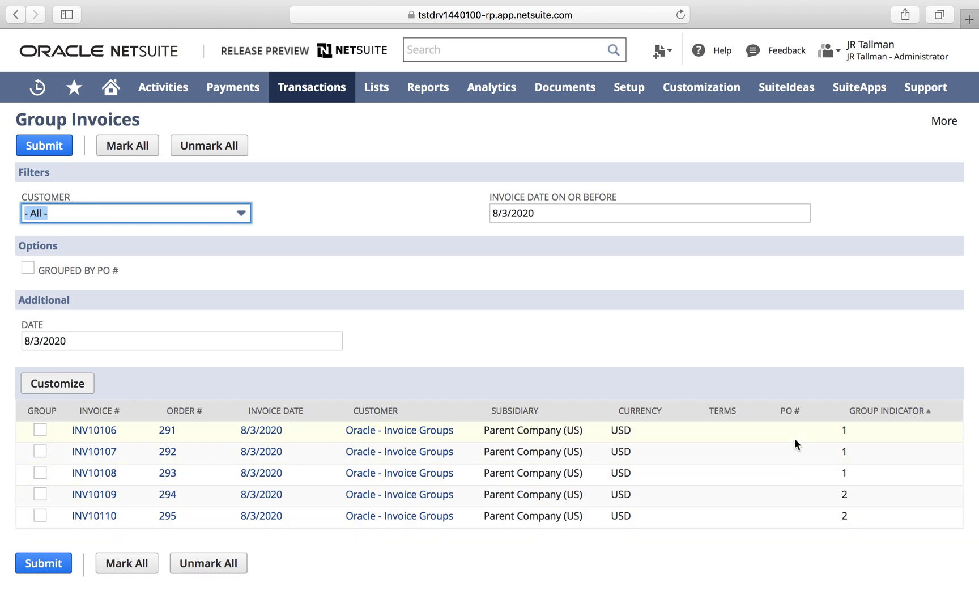
left_click(27, 268)
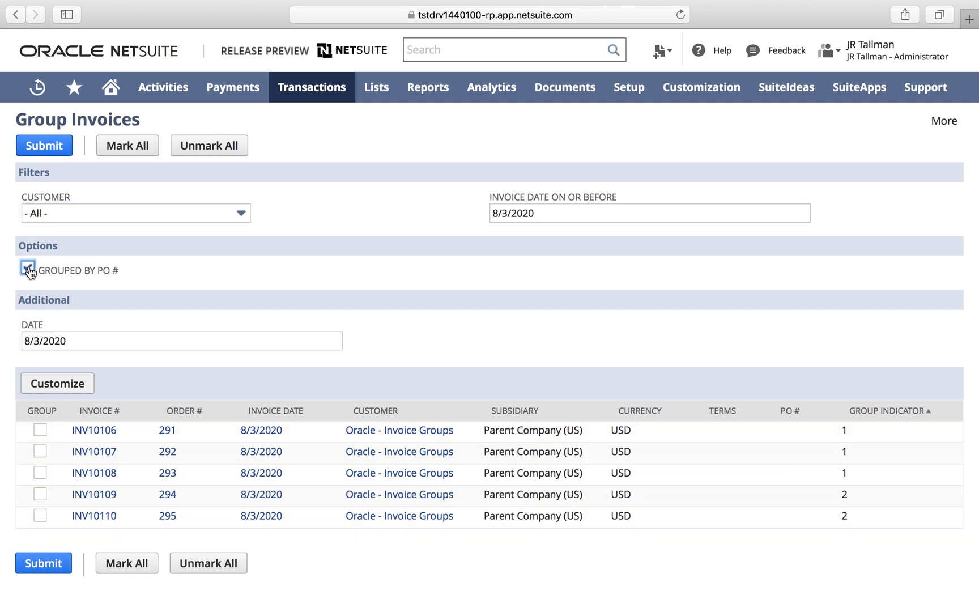
left_click(29, 269)
left_click(41, 494)
left_click(41, 516)
left_click(47, 565)
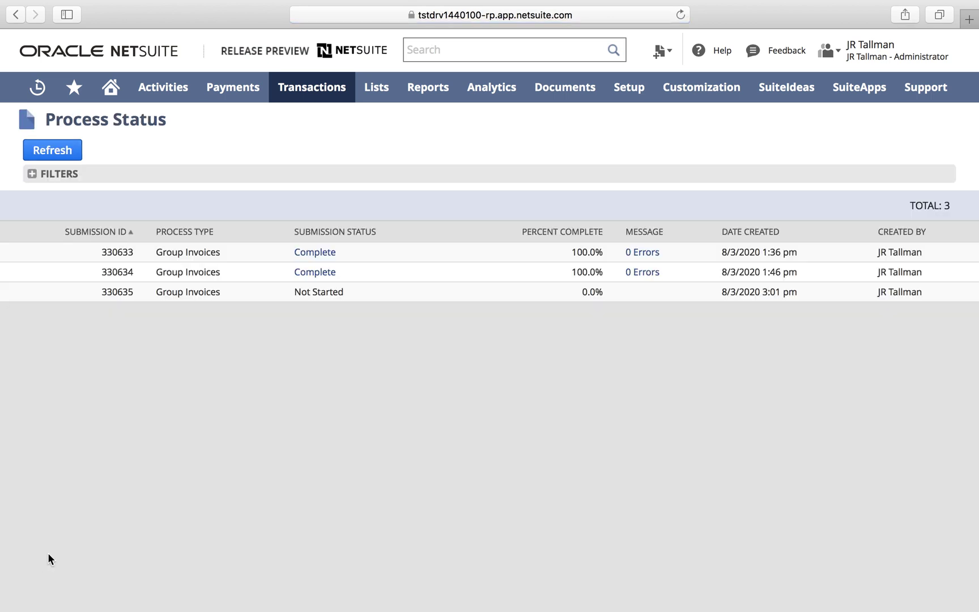
Refresh the process status and open the invoice group produced by the newest Group Invoices submission
left_click(68, 154)
left_click(315, 292)
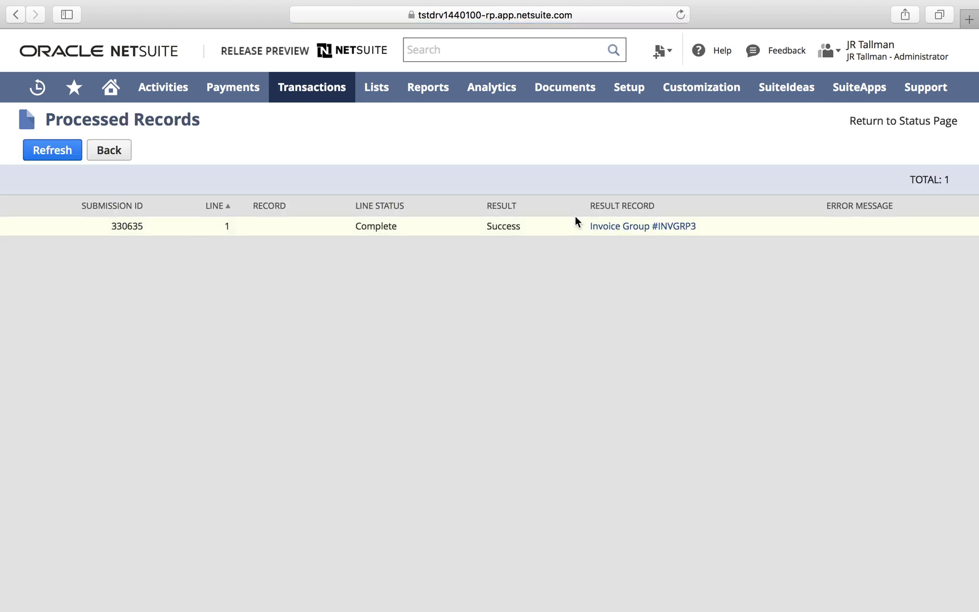
left_click(684, 232)
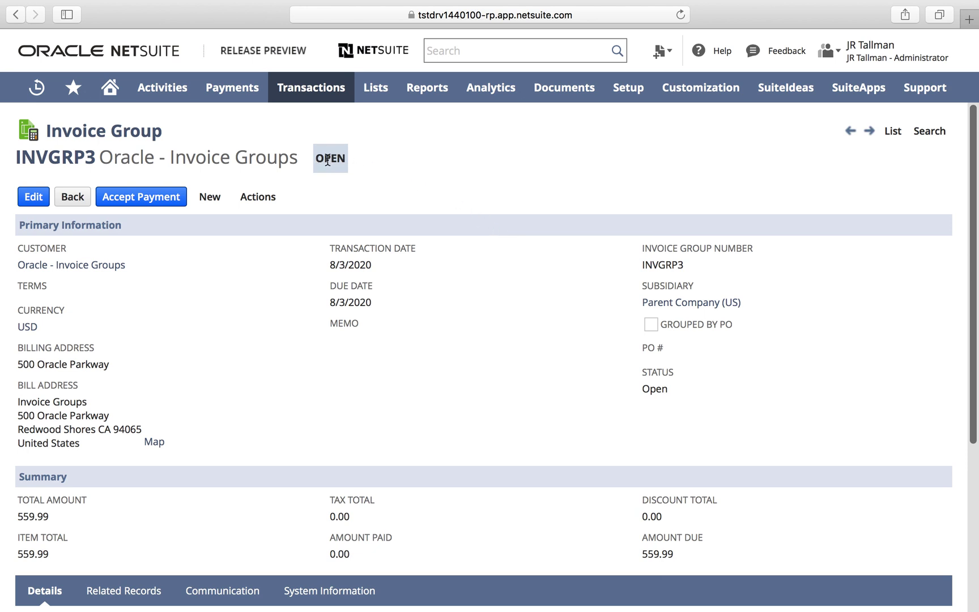
Examine the invoice group's header and line details, comparing the A/R, All Details and Summary views
scroll(327, 160, "down", 2)
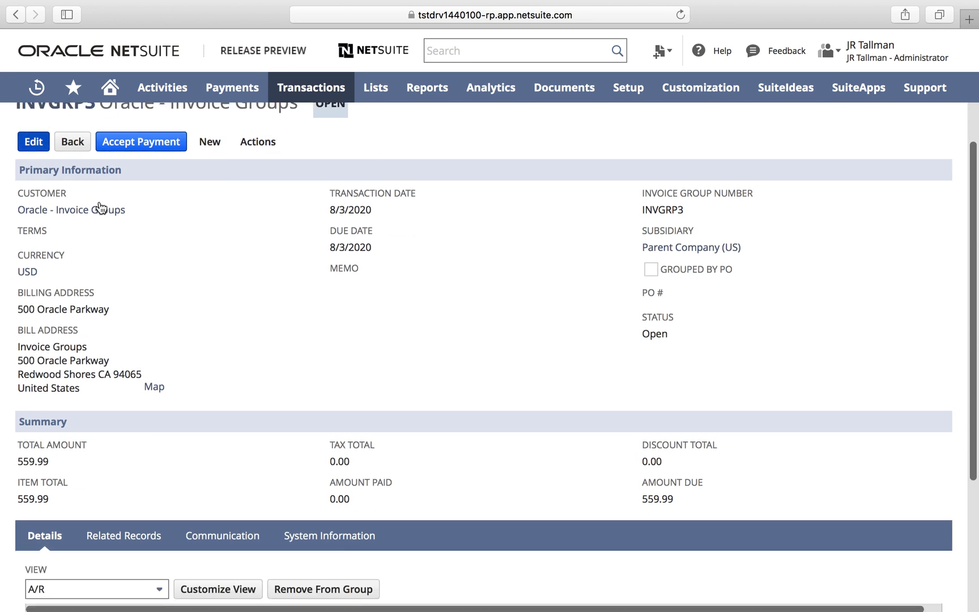
scroll(192, 278, "up", 2)
scroll(191, 283, "down", 5)
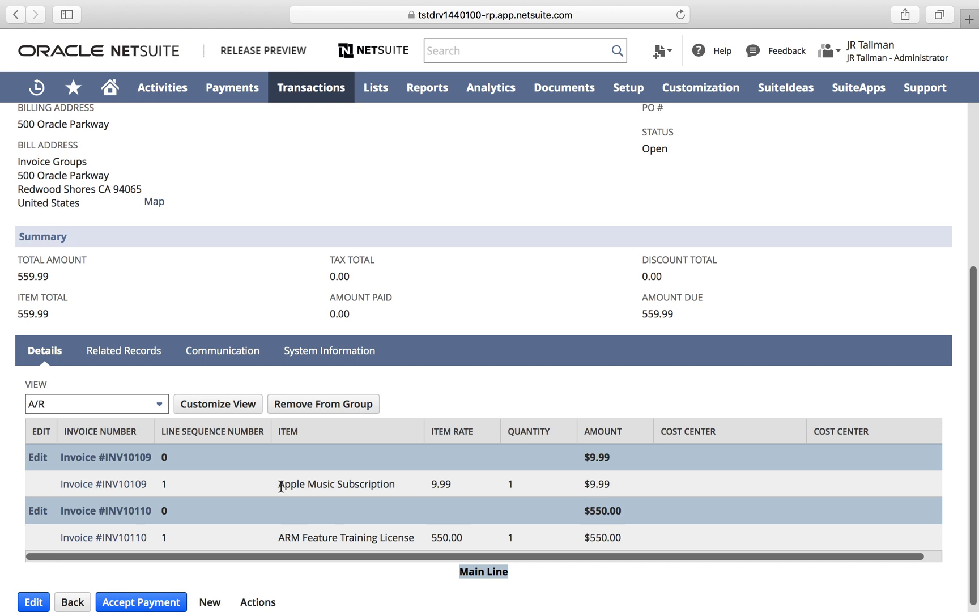
left_click_drag(281, 485, 367, 486)
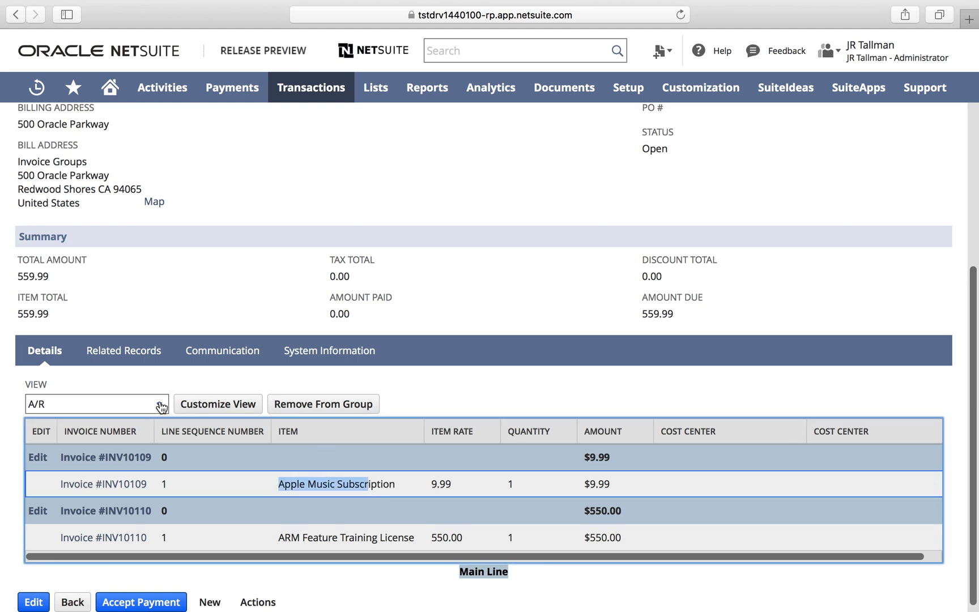
left_click(139, 405)
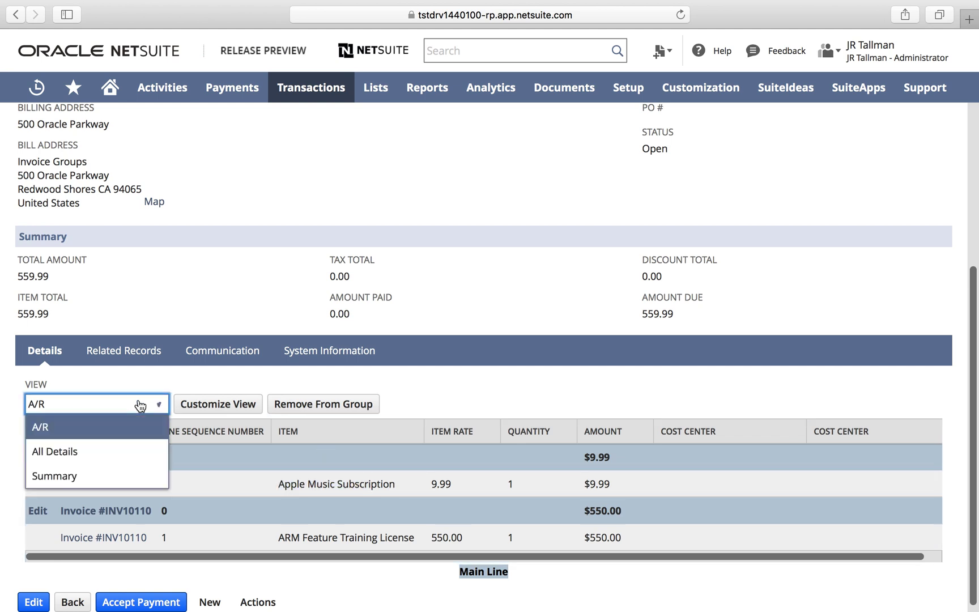
left_click(120, 449)
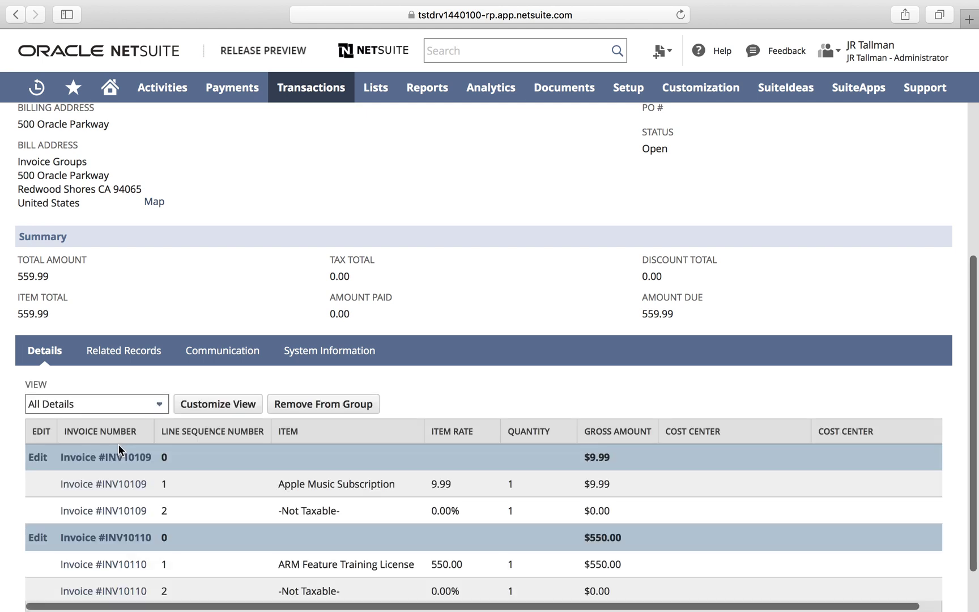
scroll(118, 444, "down", 2)
left_click(125, 346)
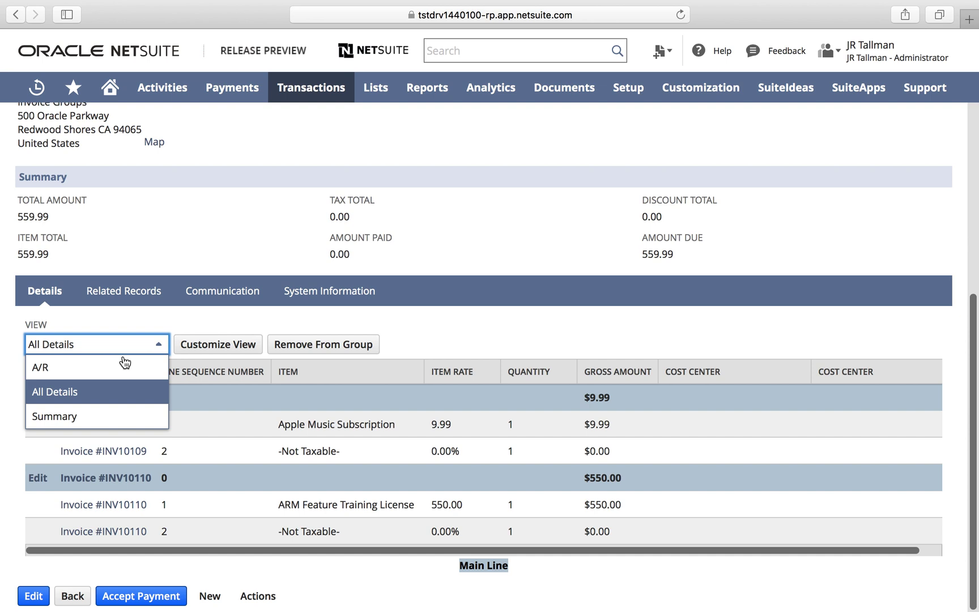
left_click(119, 416)
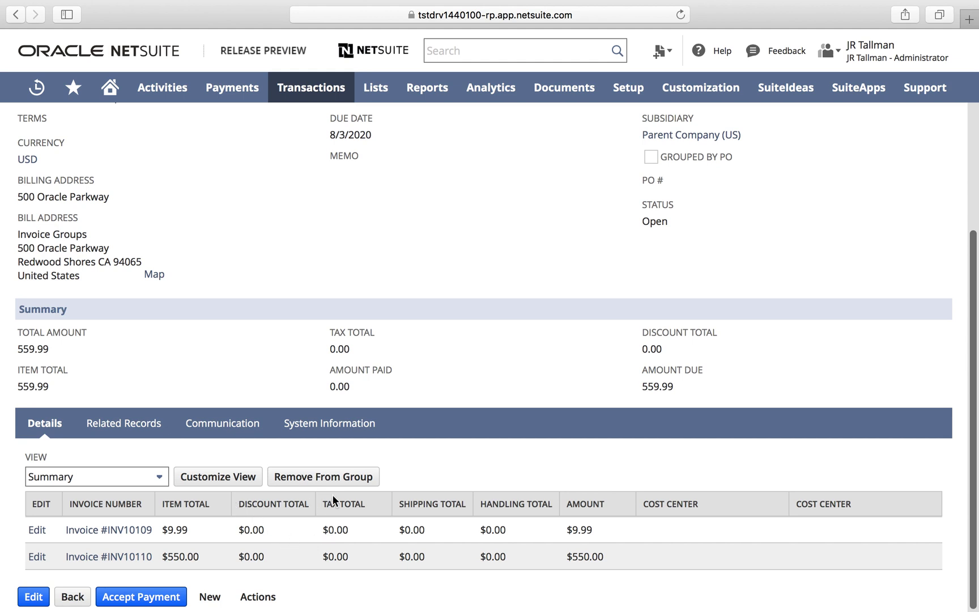
left_click(328, 479)
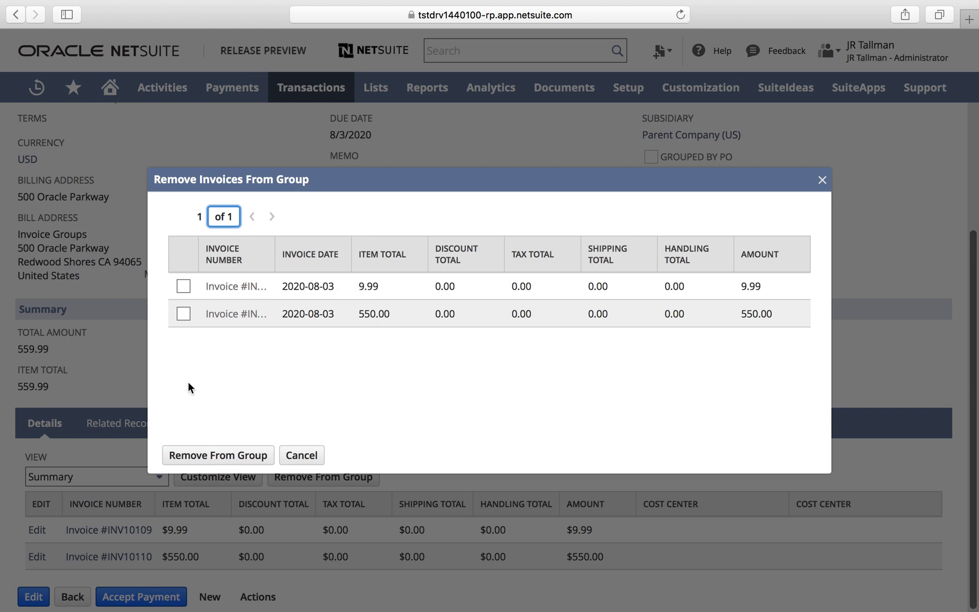
left_click(184, 314)
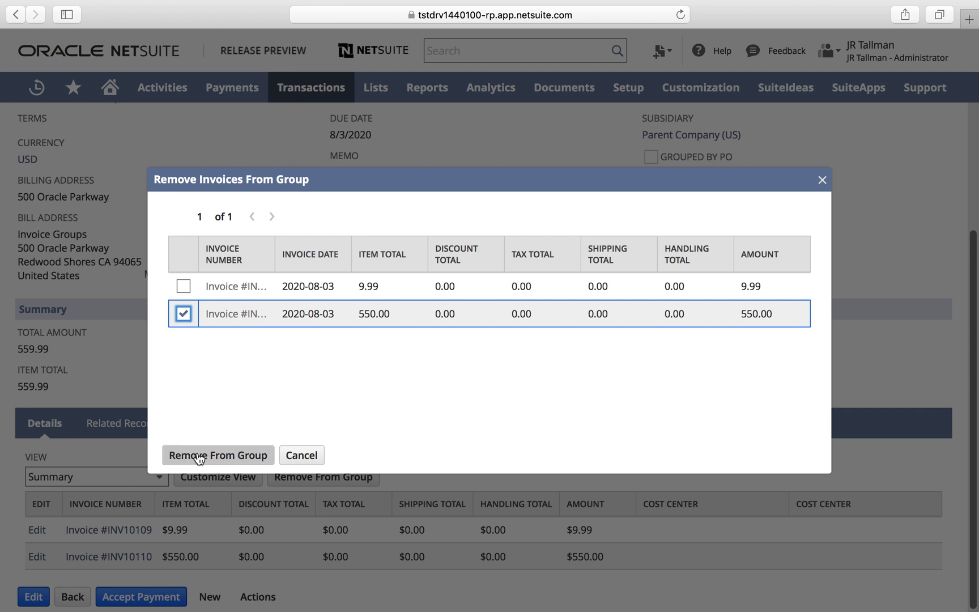
left_click(823, 179)
scroll(368, 227, "up", 3)
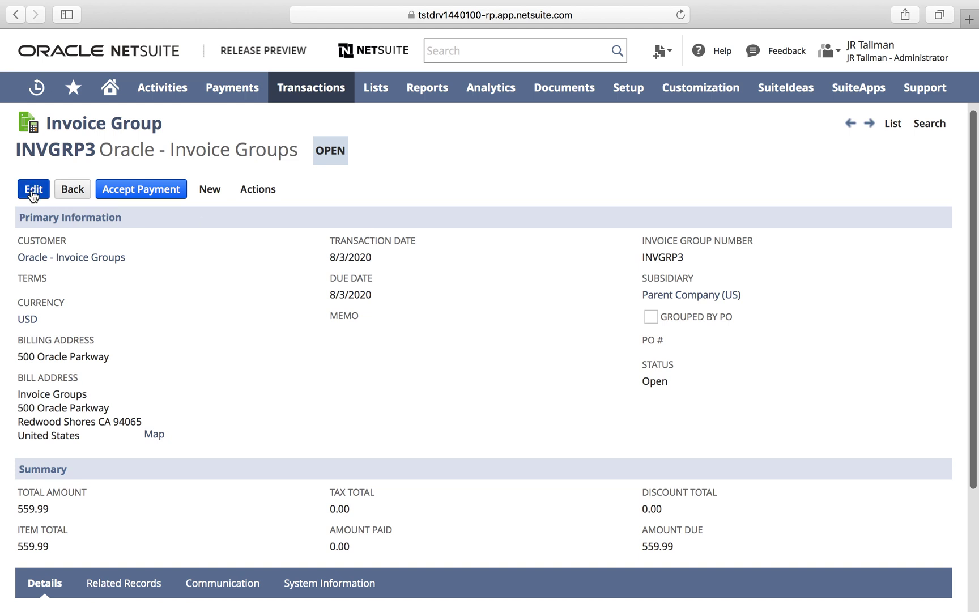
Open the invoice group for editing, review which header fields are editable, and leave without saving
left_click(33, 190)
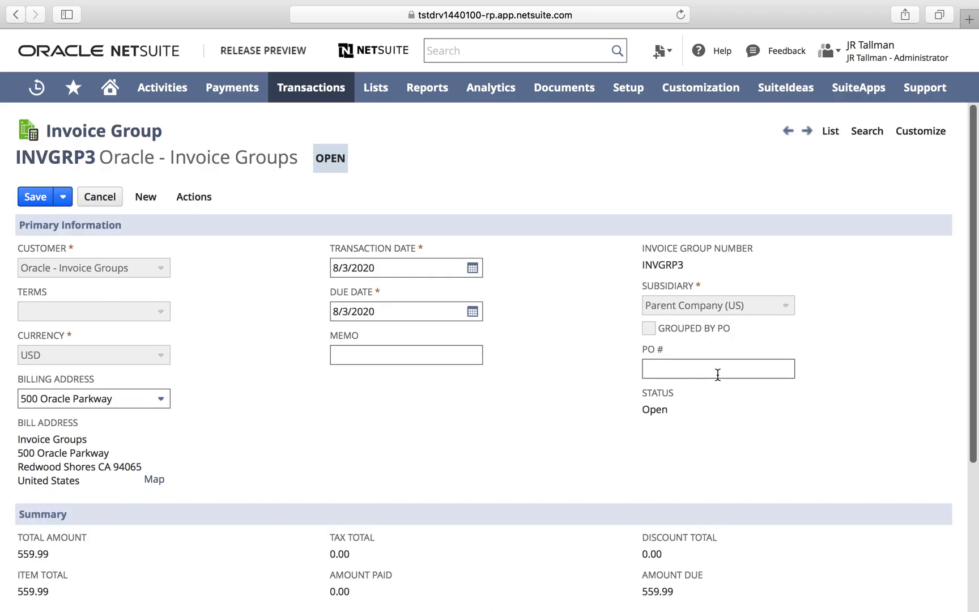
mouse_move(207, 203)
scroll(264, 447, "down", 3)
scroll(264, 446, "up", 3)
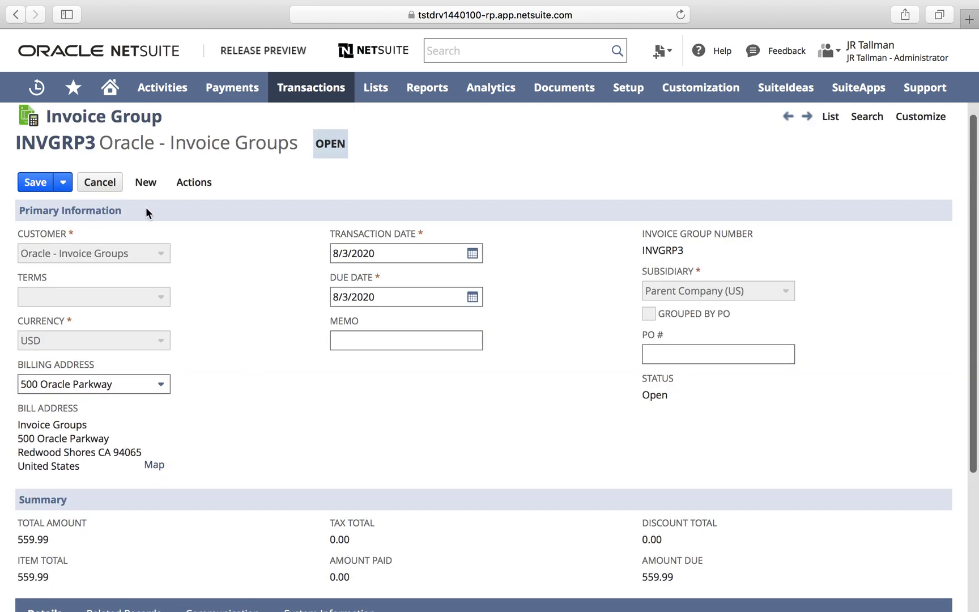
left_click(112, 185)
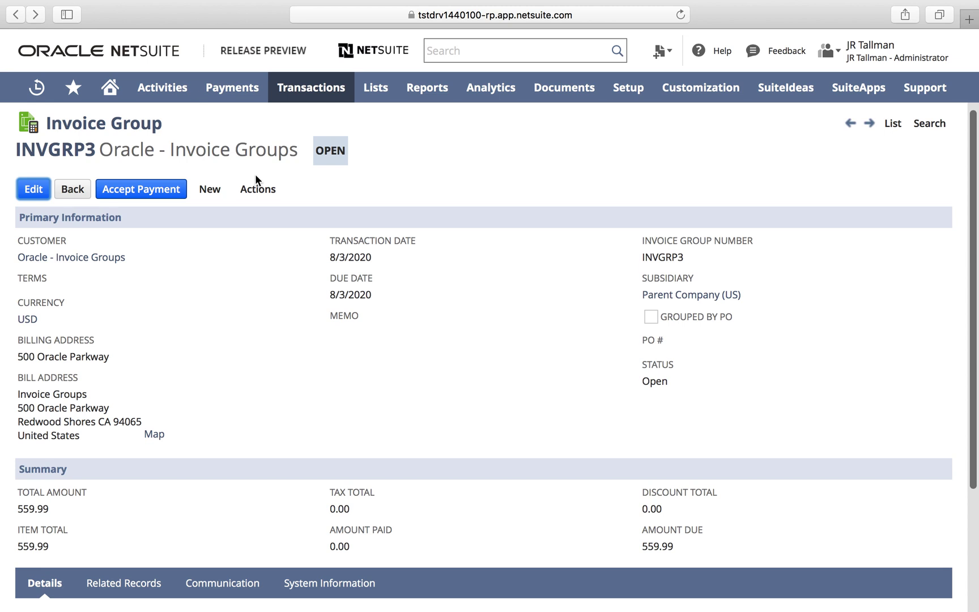
Print the invoice group and review the PDF's address, primary information, summary and detail sections before returning to the record
mouse_move(258, 189)
left_click(270, 222)
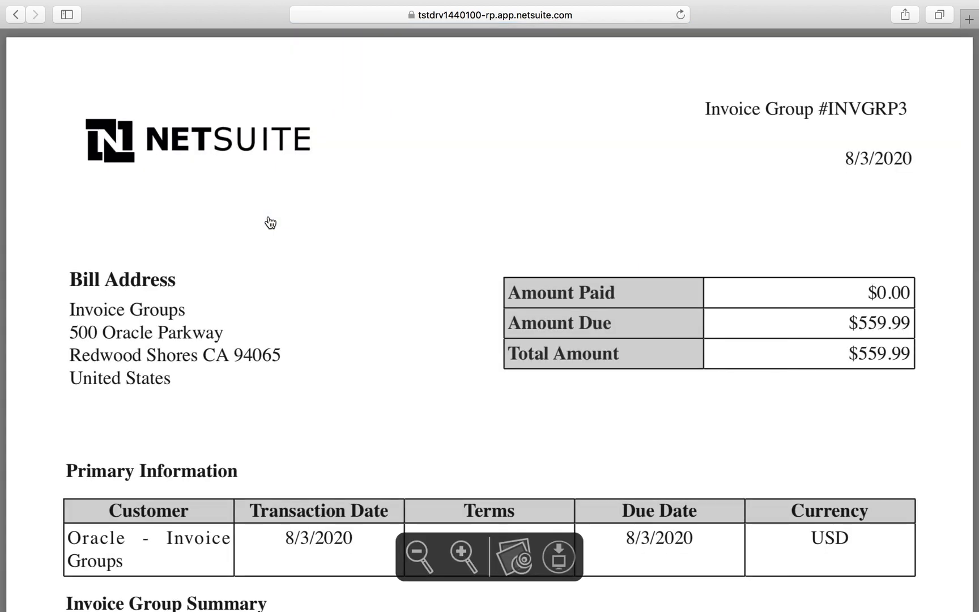
scroll(271, 222, "down", 3)
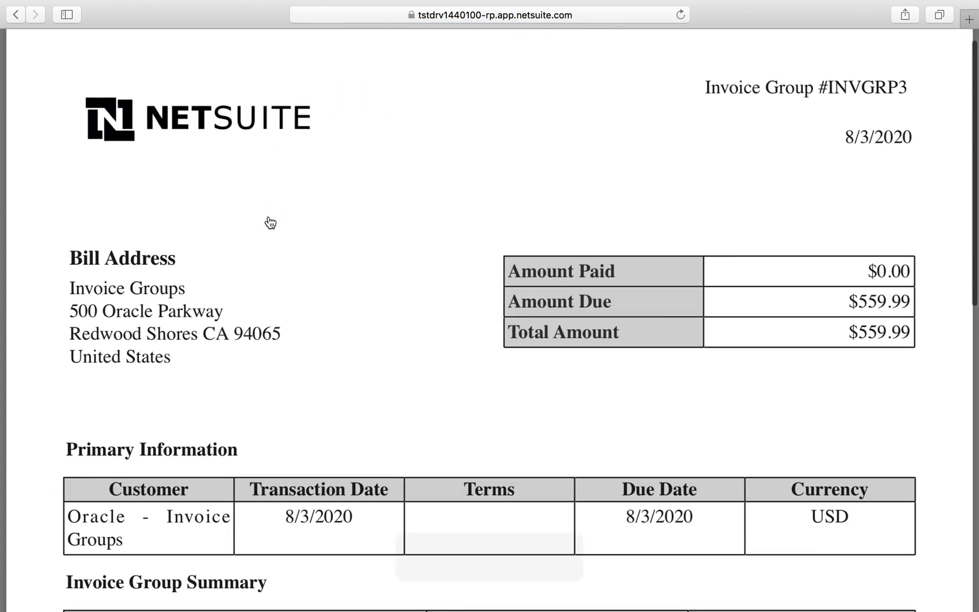
scroll(270, 222, "down", 5)
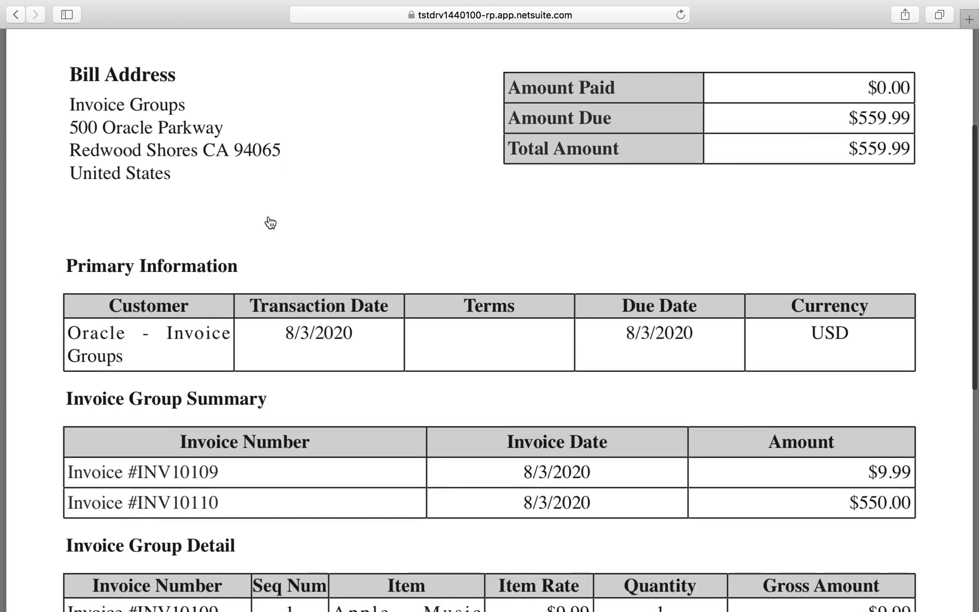
scroll(238, 255, "down", 4)
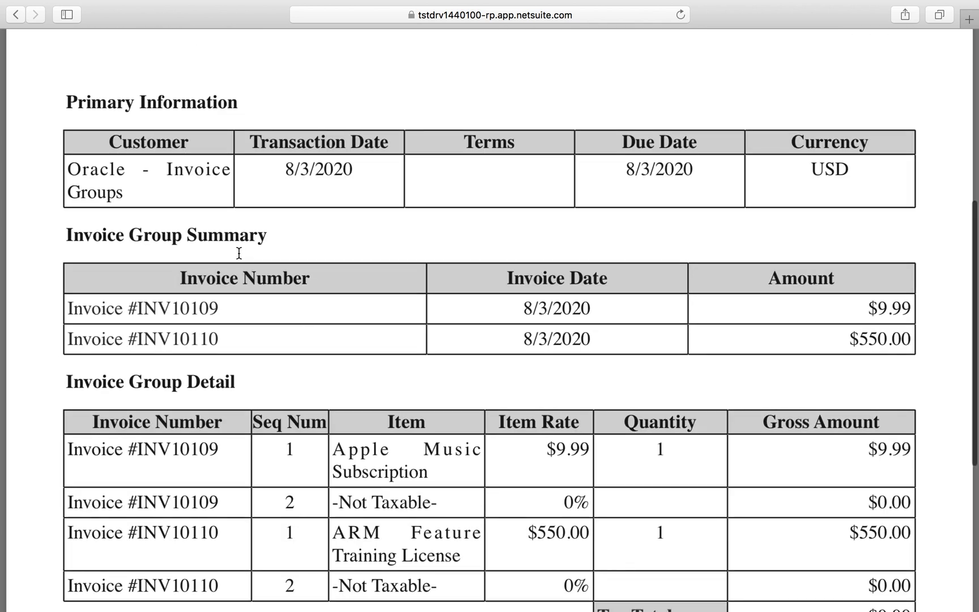
scroll(254, 237, "down", 3)
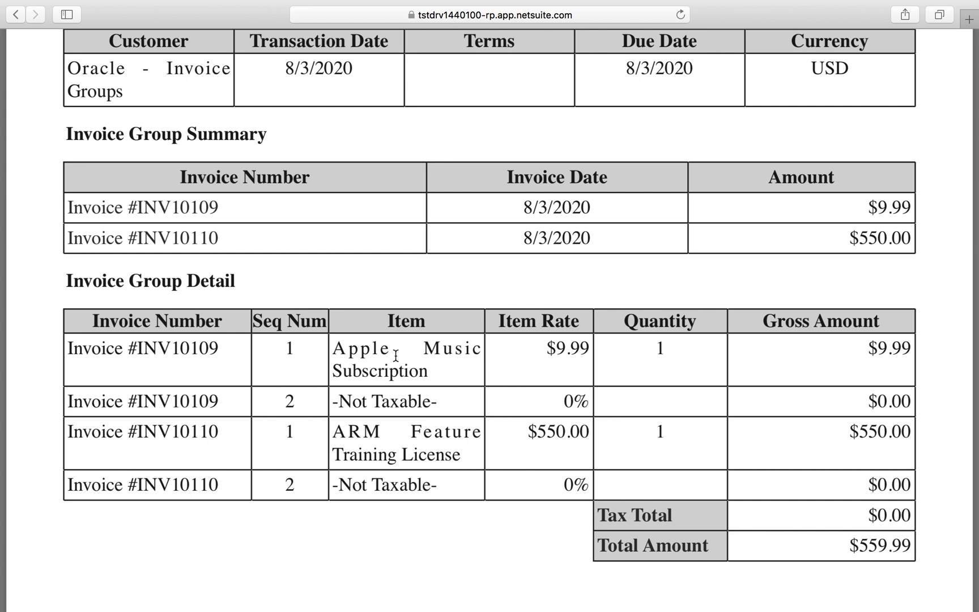
scroll(395, 356, "up", 5)
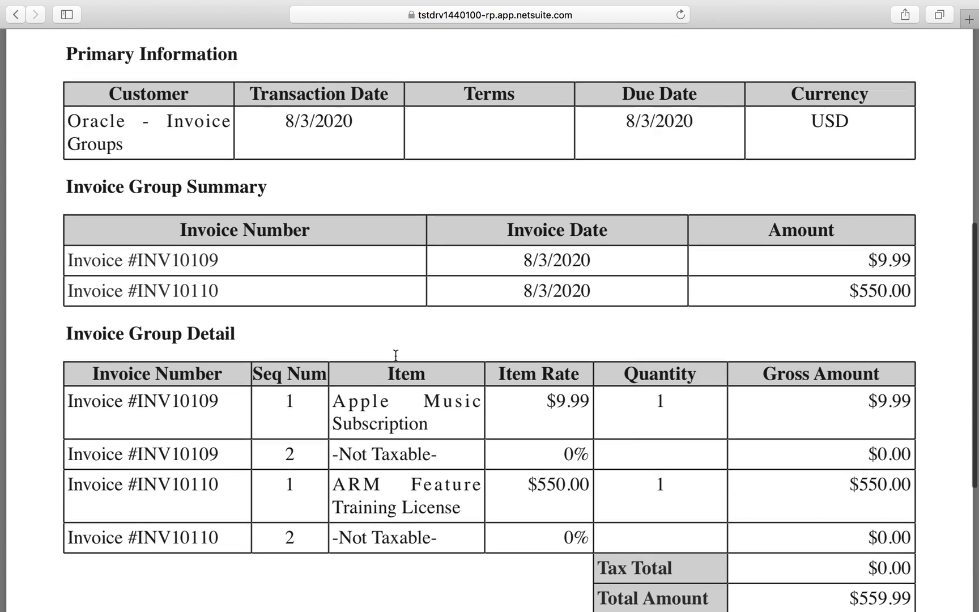
scroll(395, 355, "up", 3)
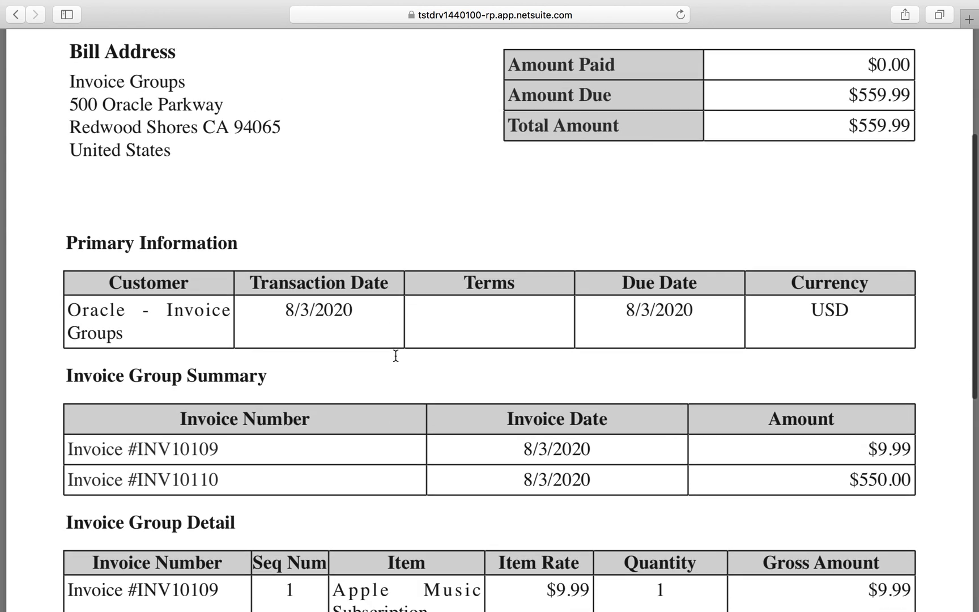
scroll(395, 355, "down", 4)
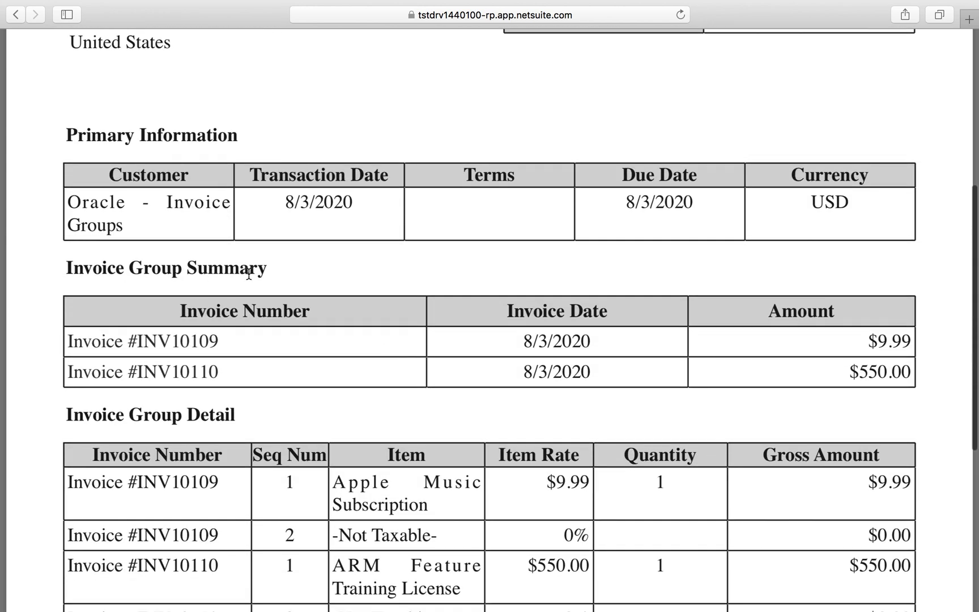
scroll(249, 274, "down", 2)
scroll(249, 274, "down", 4)
scroll(247, 273, "up", 13)
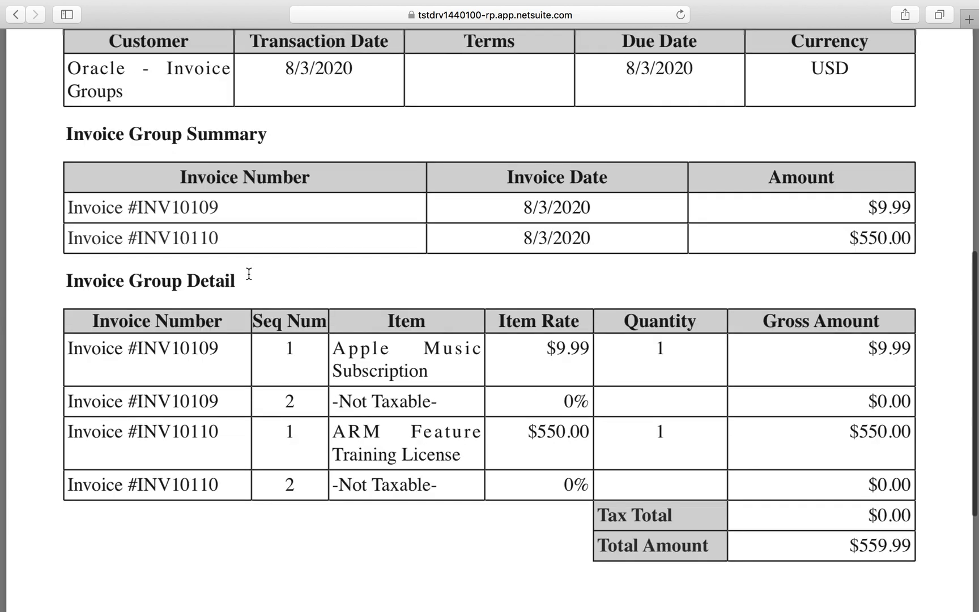
scroll(248, 273, "up", 3)
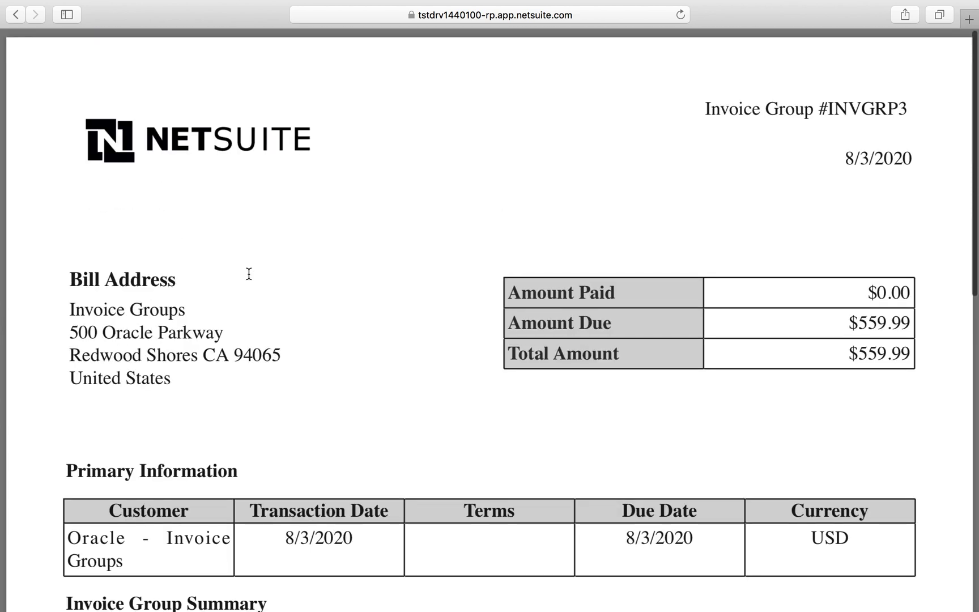
key("super+bracketleft")
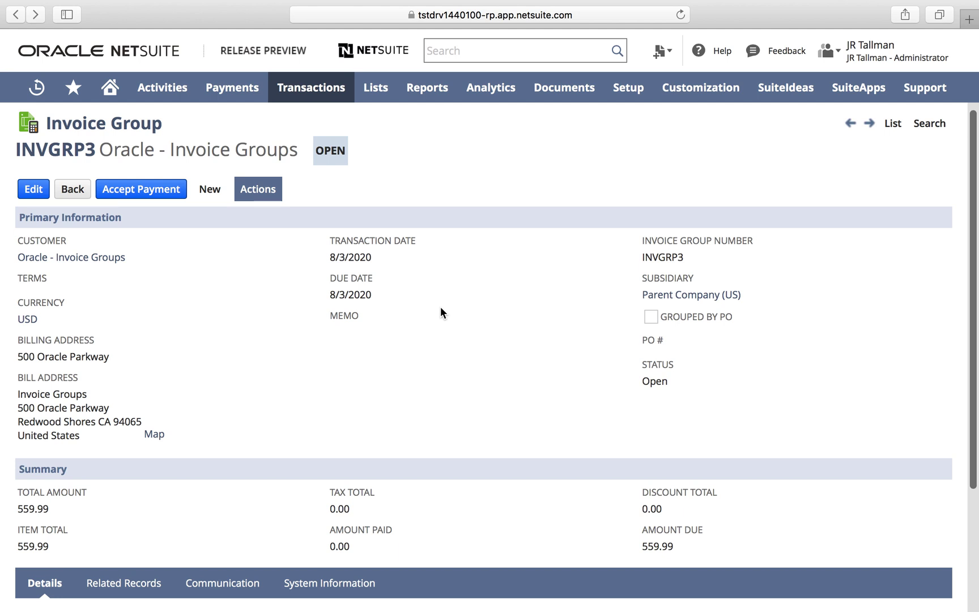
Open the 9.99 invoice from the group's details, check its grouping status, and return to the invoice group
scroll(441, 307, "down", 3)
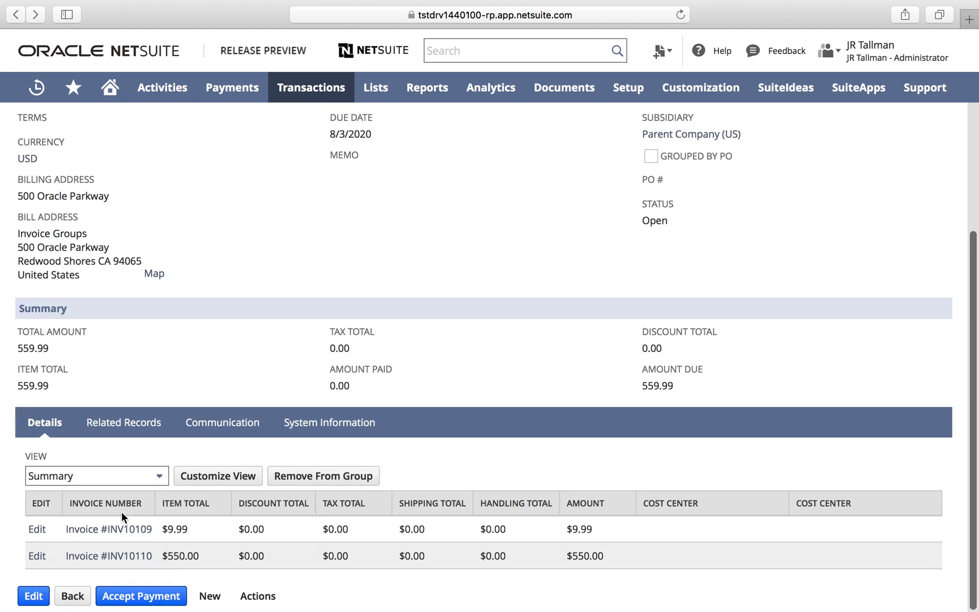
left_click(112, 529)
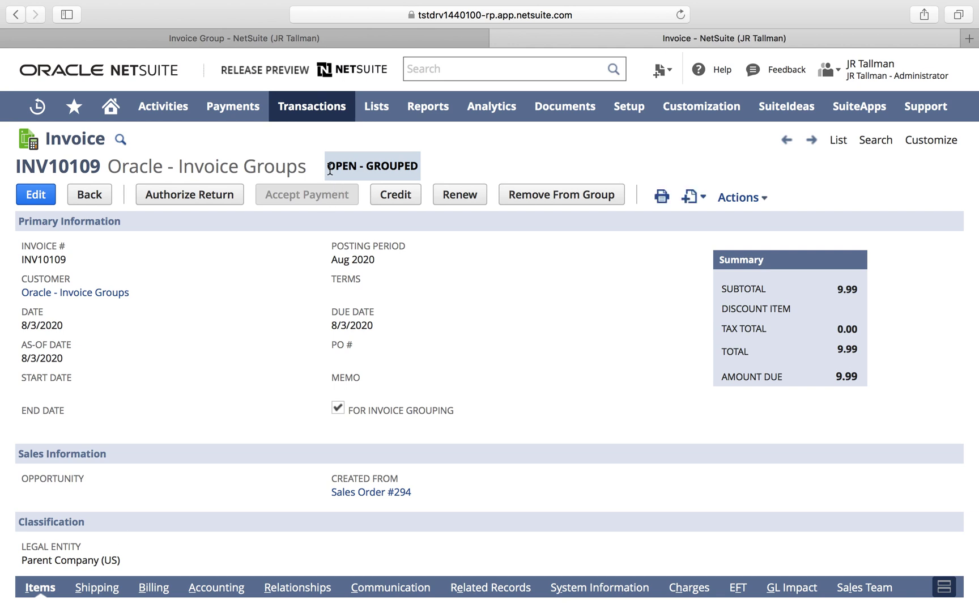
left_click_drag(330, 168, 353, 168)
left_click(353, 168)
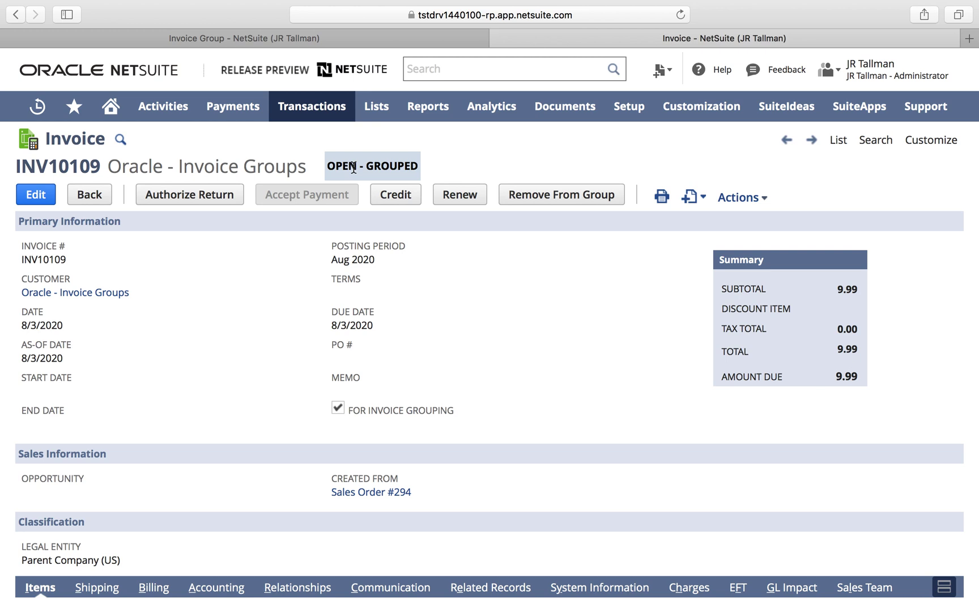
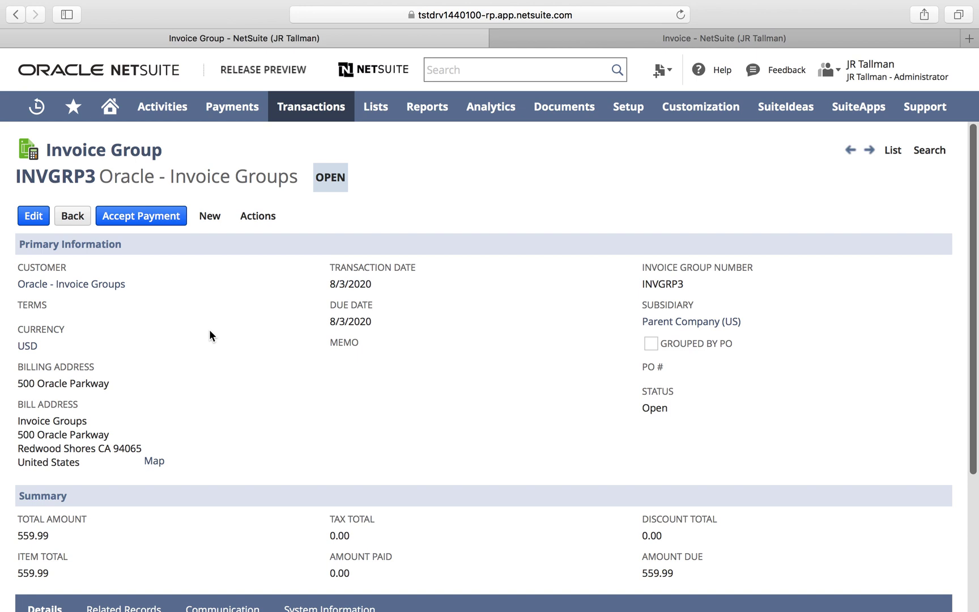
scroll(245, 471, "down", 3)
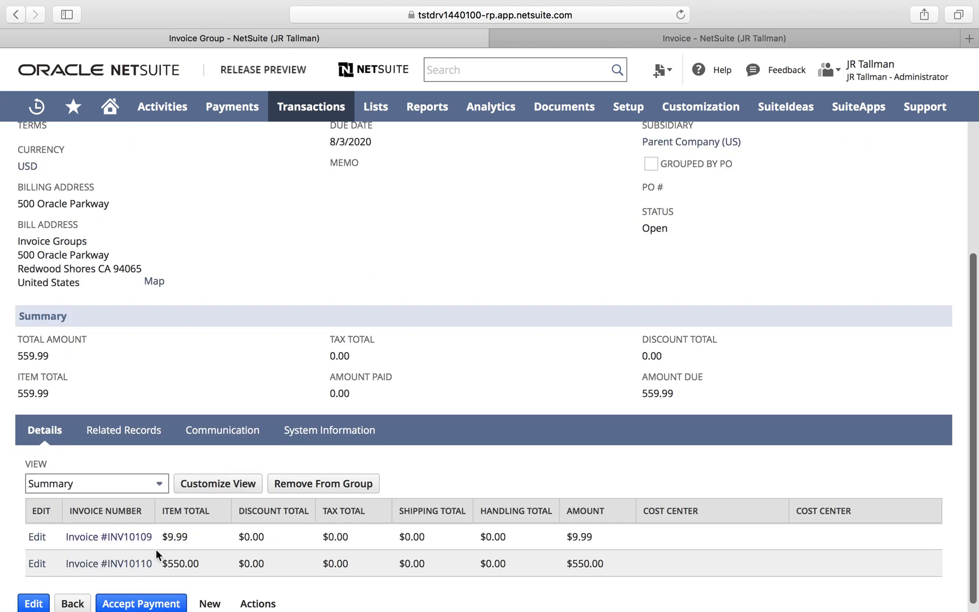
scroll(213, 366, "up", 3)
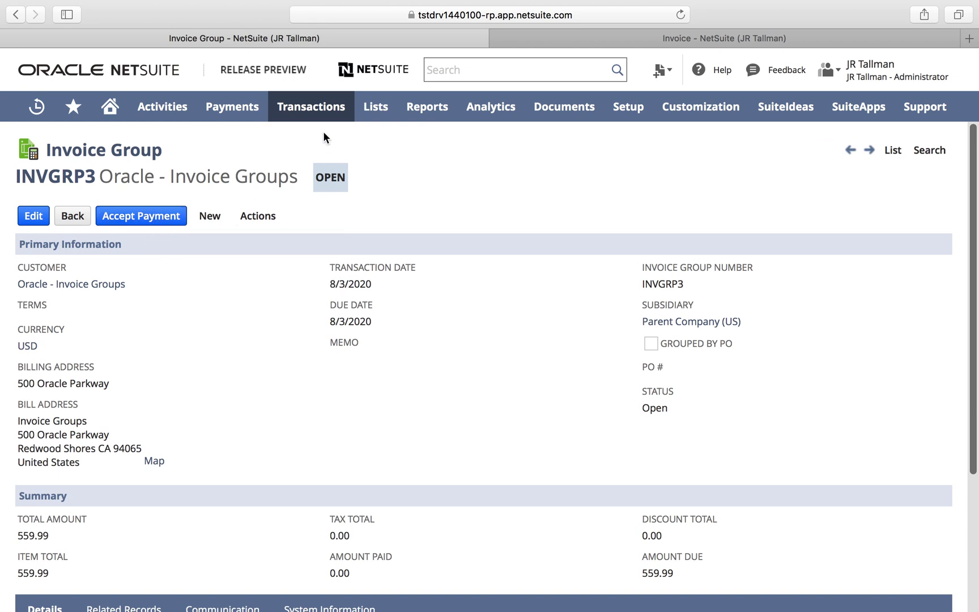
Start a new customer payment and select Oracle - Invoice Groups as the customer
mouse_move(320, 121)
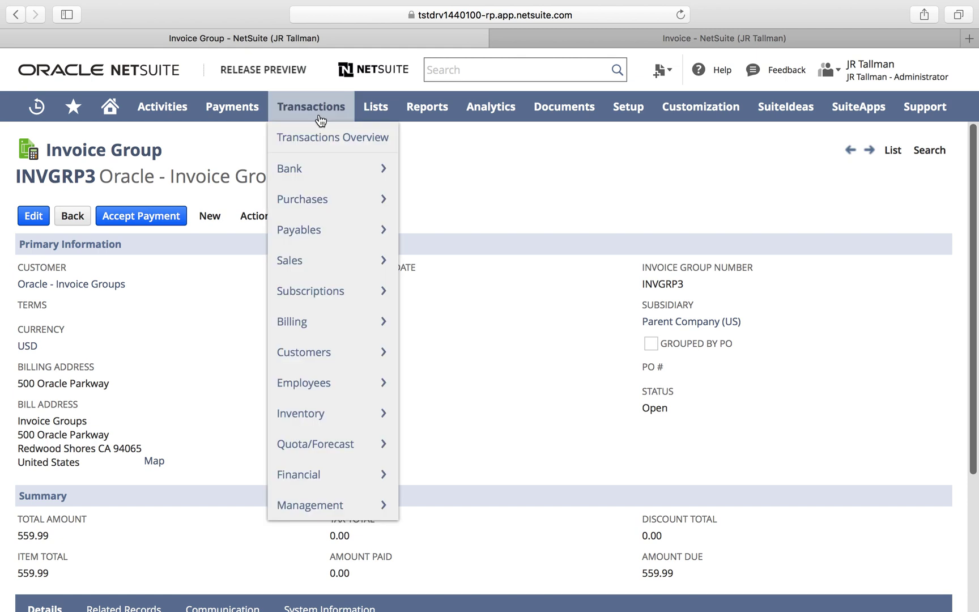
mouse_move(324, 353)
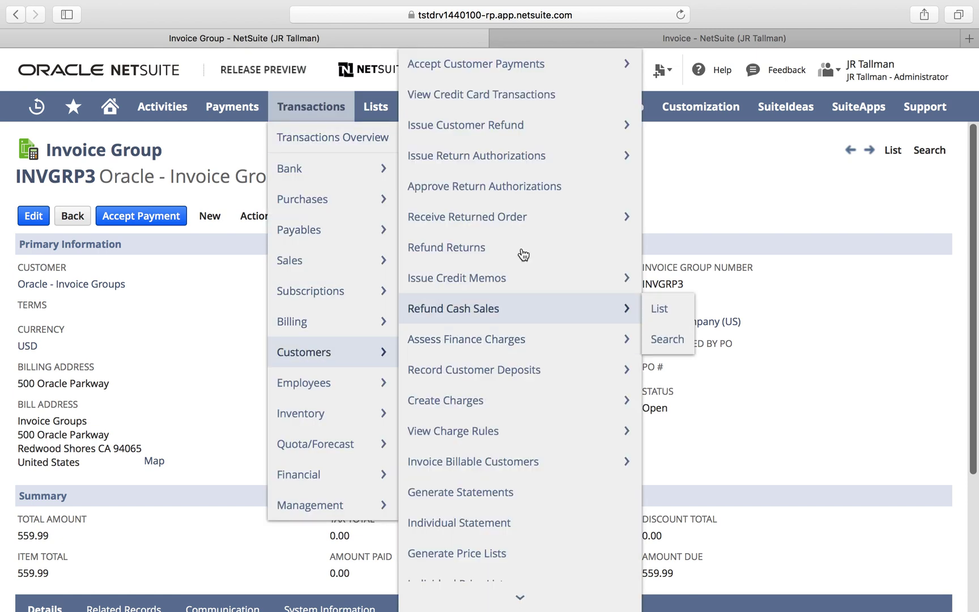
mouse_move(531, 113)
left_click(519, 71)
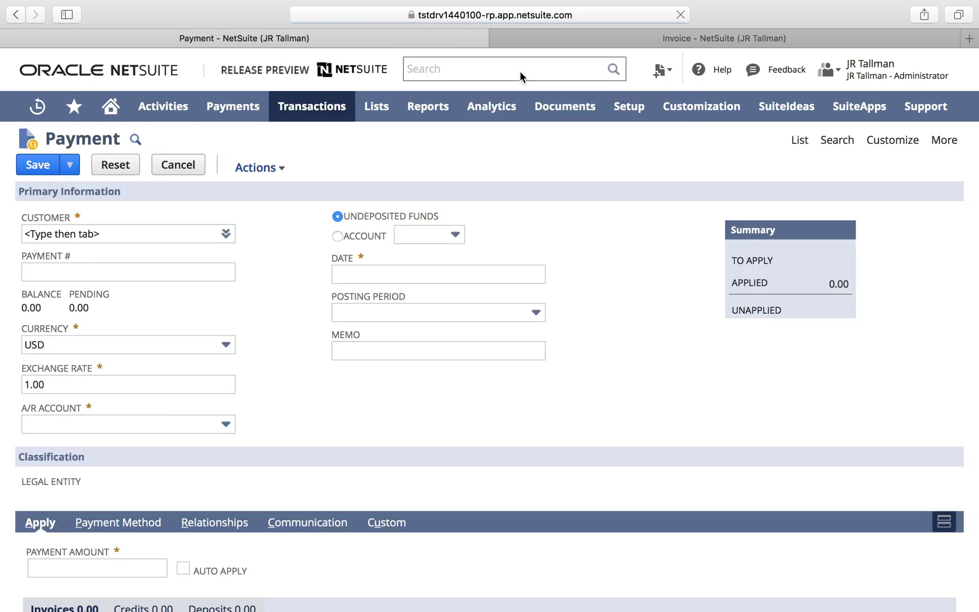
left_click(121, 236)
type("oracle")
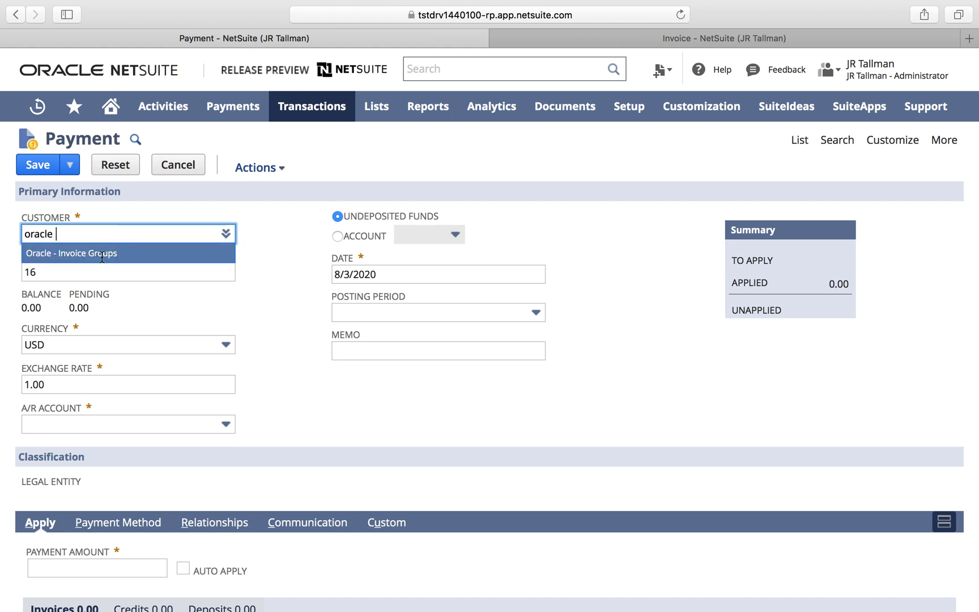
left_click(102, 255)
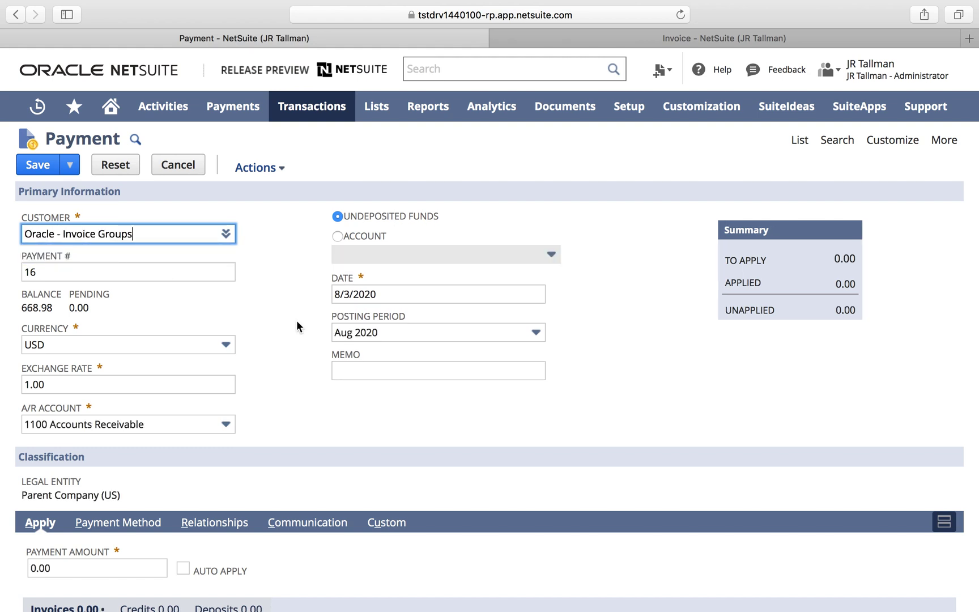
Apply the payment to the 9.99 grouped invoice only, save it, and check the applied line
scroll(296, 321, "down", 3)
scroll(297, 327, "down", 3)
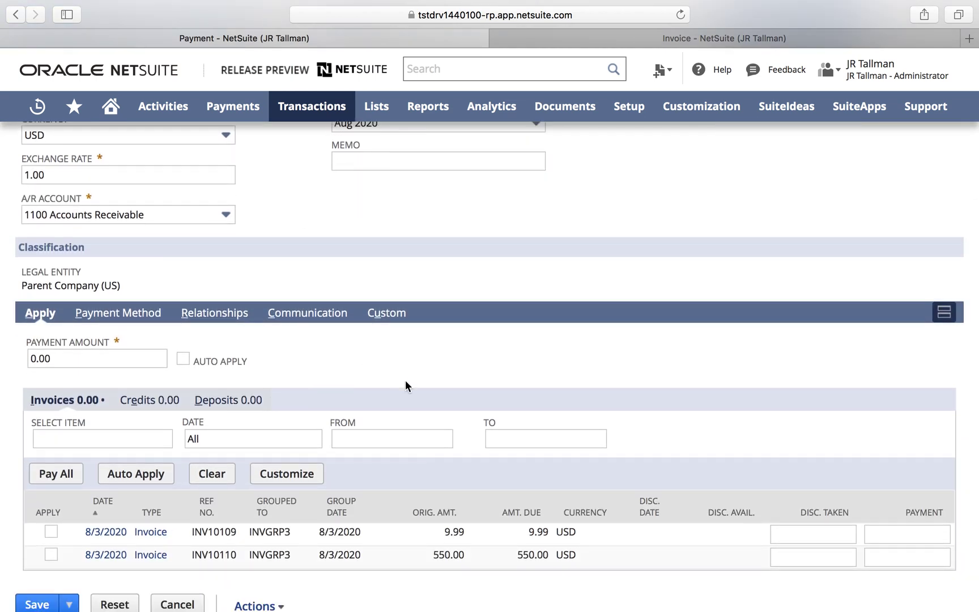
scroll(406, 326, "down", 1)
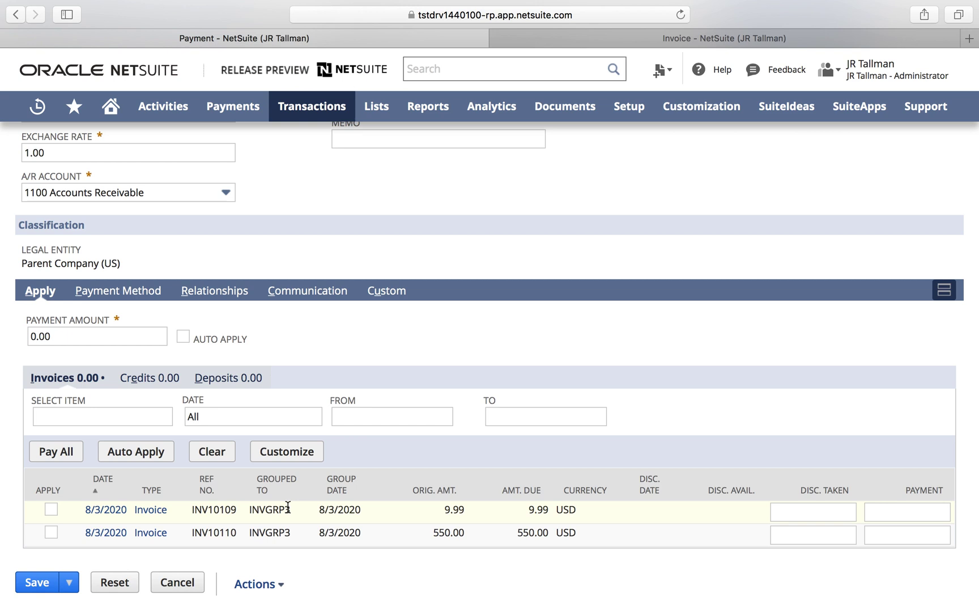
left_click(51, 511)
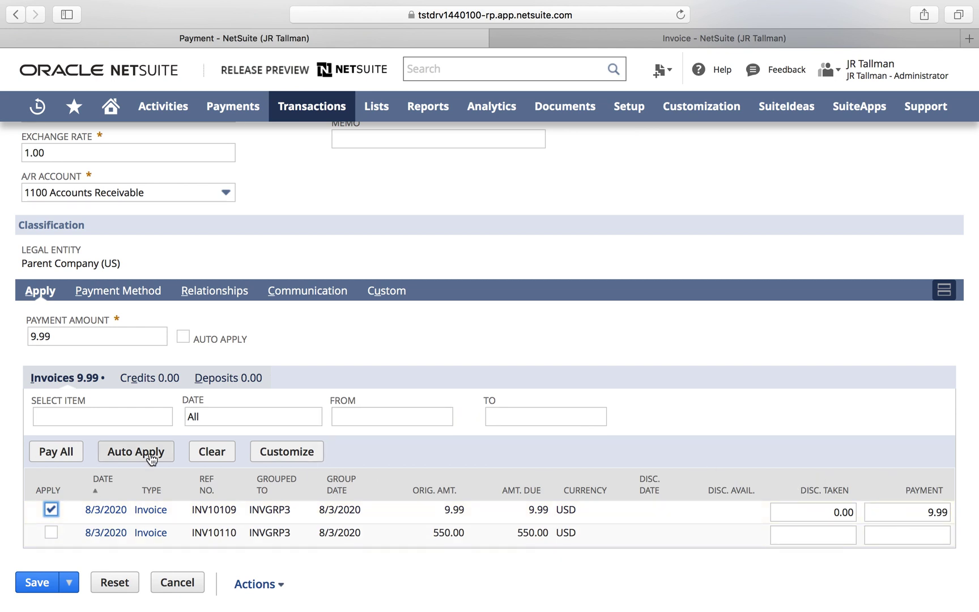
left_click(30, 582)
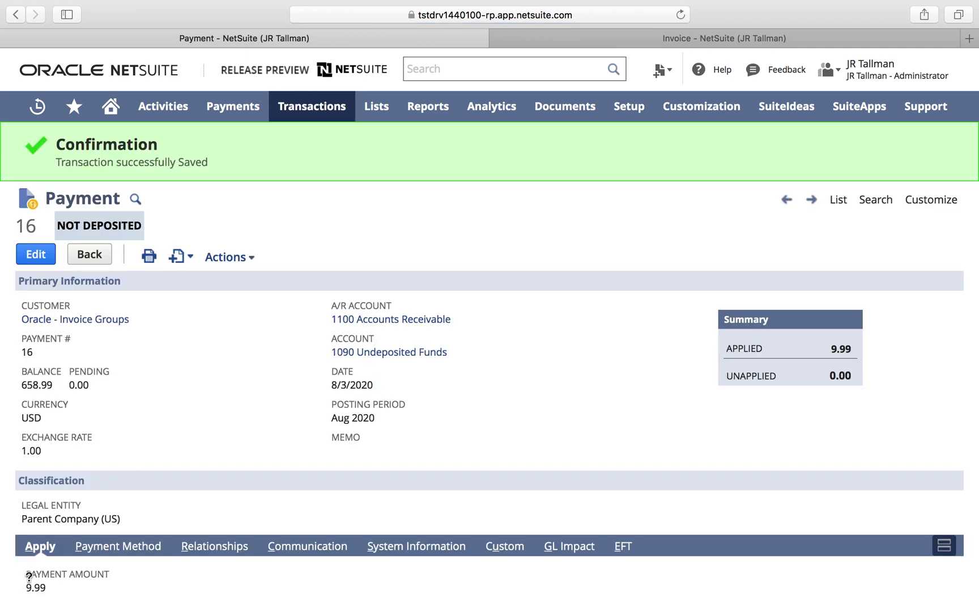
scroll(176, 406, "down", 5)
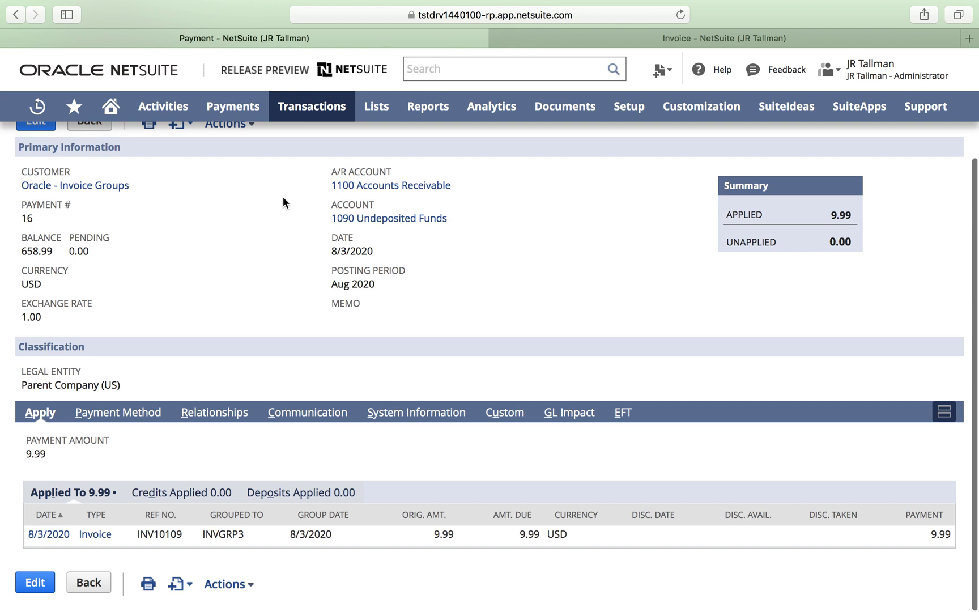
Open the list of invoice groups and view the INVGRP3 record
mouse_move(316, 119)
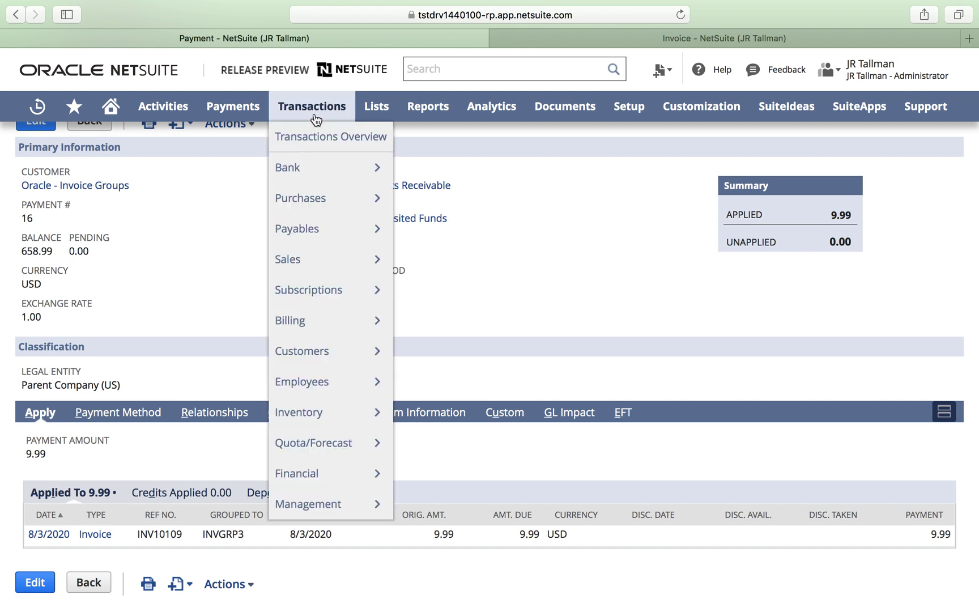
mouse_move(336, 272)
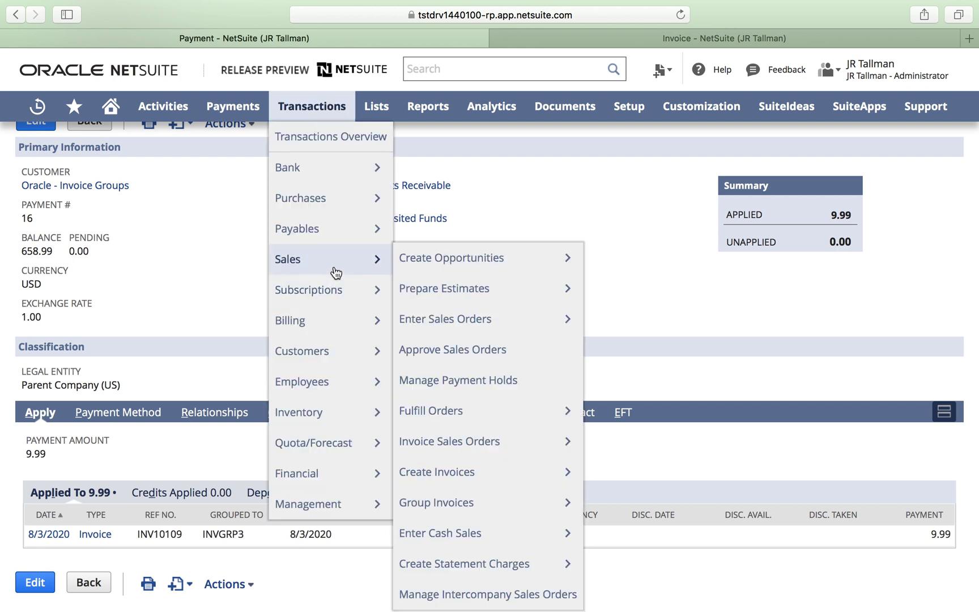
mouse_move(495, 502)
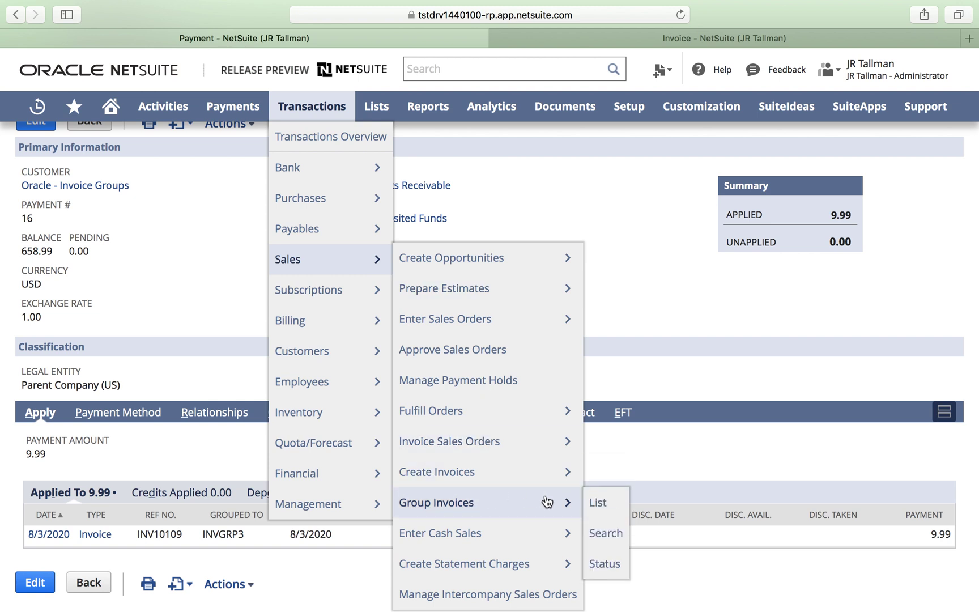
left_click(607, 505)
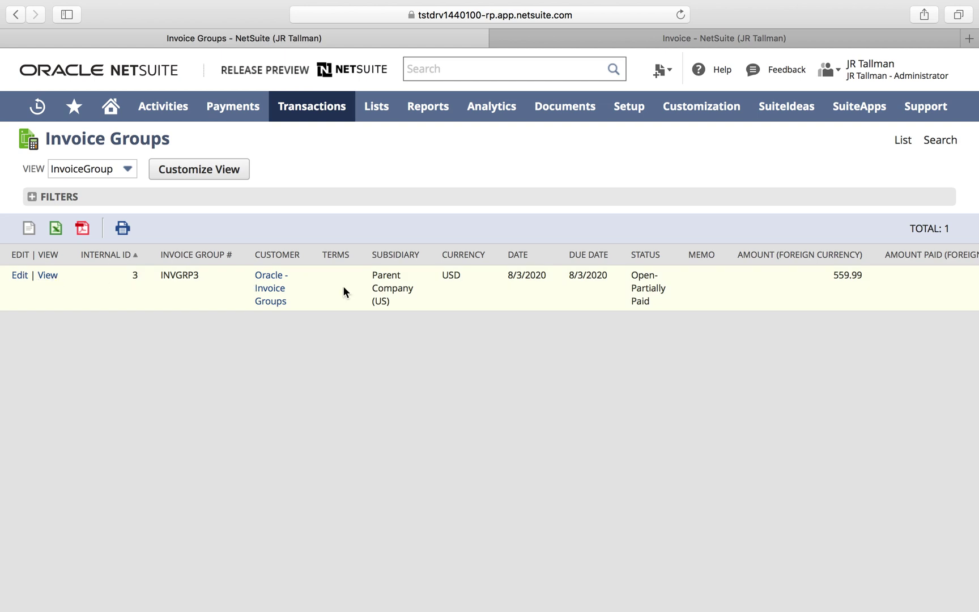
left_click(47, 276)
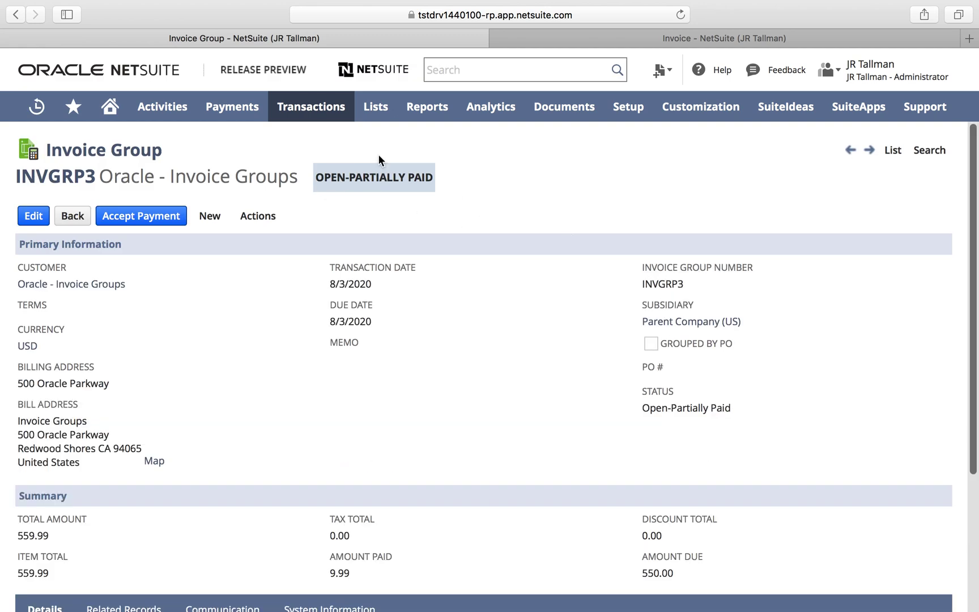
Open the 9.99 invoice from the group's details to check its payment status, and return to open the 550.00 invoice
scroll(432, 313, "down", 5)
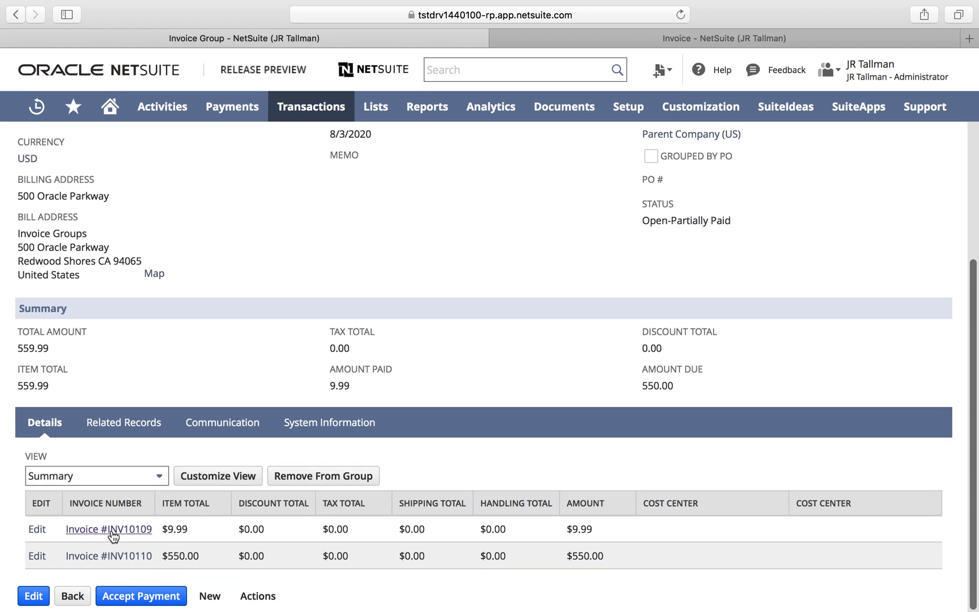
left_click(111, 531, "super")
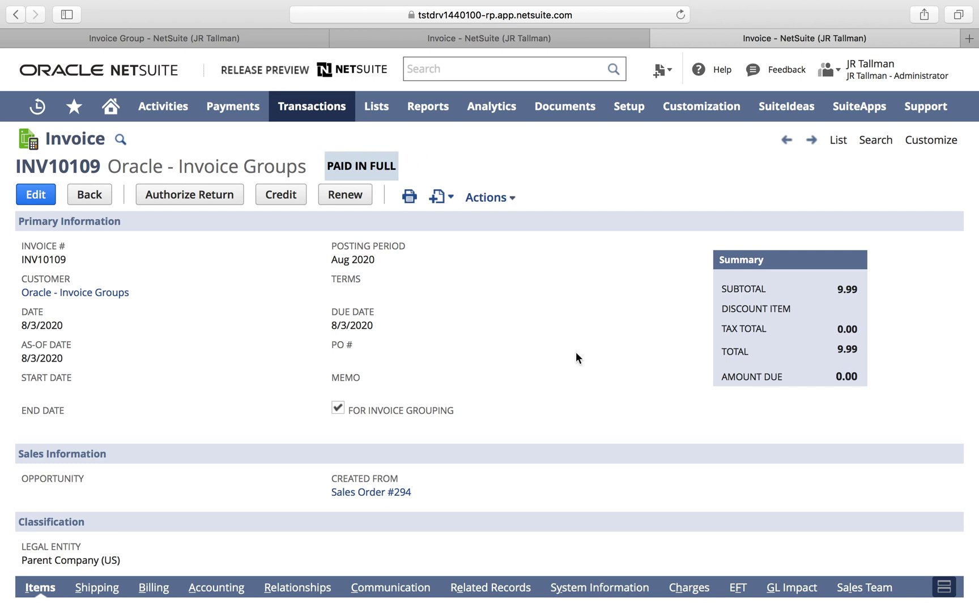
left_click(138, 37)
left_click(131, 556)
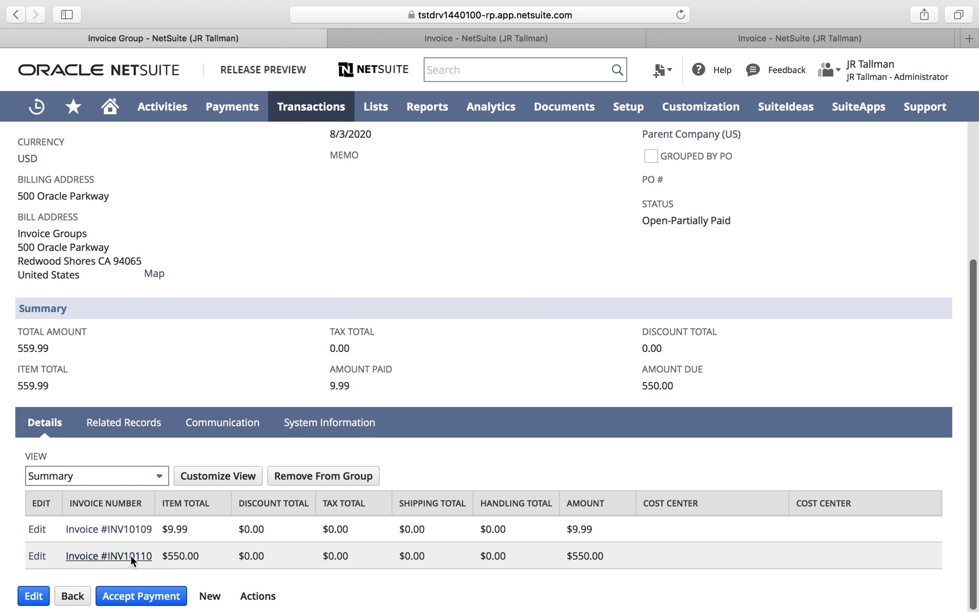